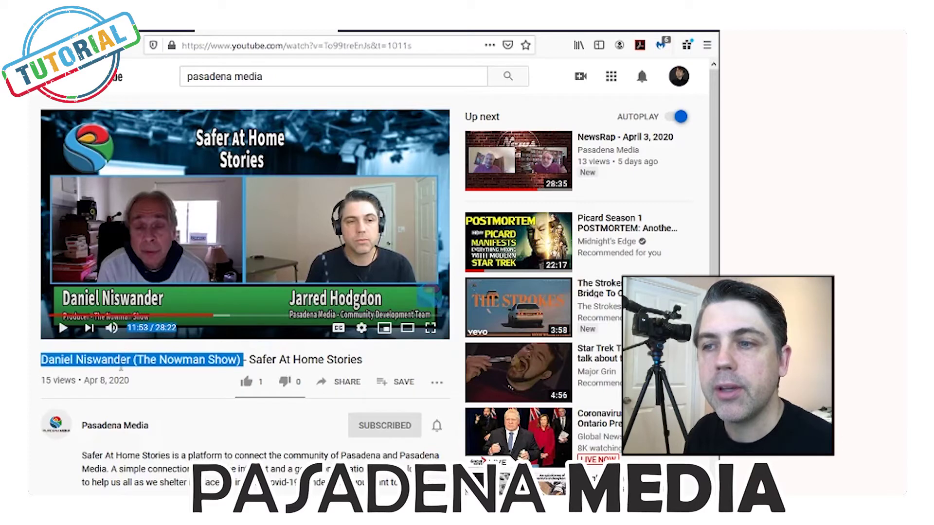
# Step: Copy the guest's name and "(The Nowman Show)" from the YouTube video title into the Episode Title field on IMDb
pyautogui.rightClick(124, 360)
pyautogui.click(142, 366)
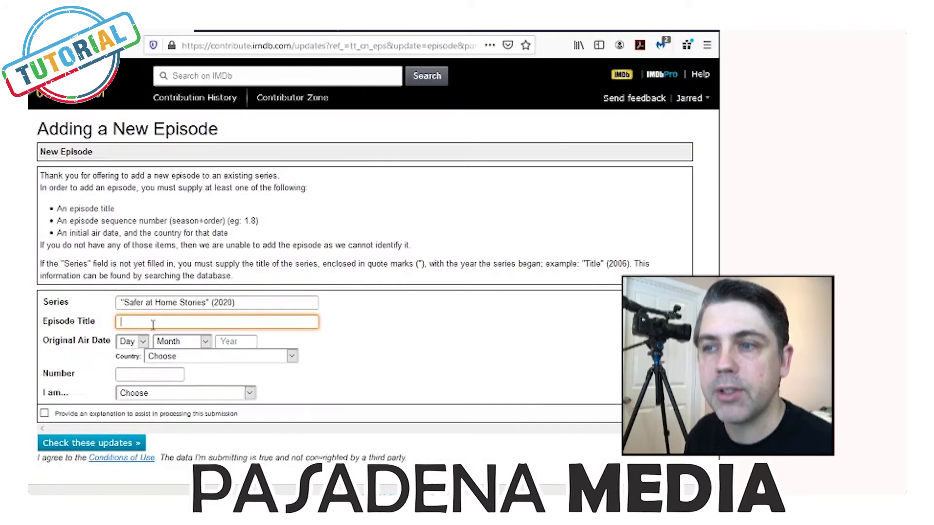
pyautogui.rightClick(153, 325)
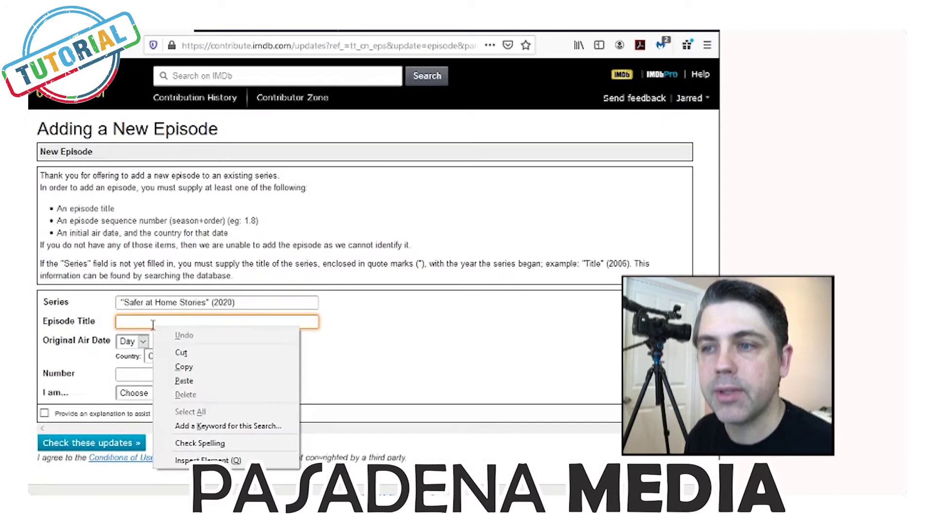
pyautogui.click(191, 378)
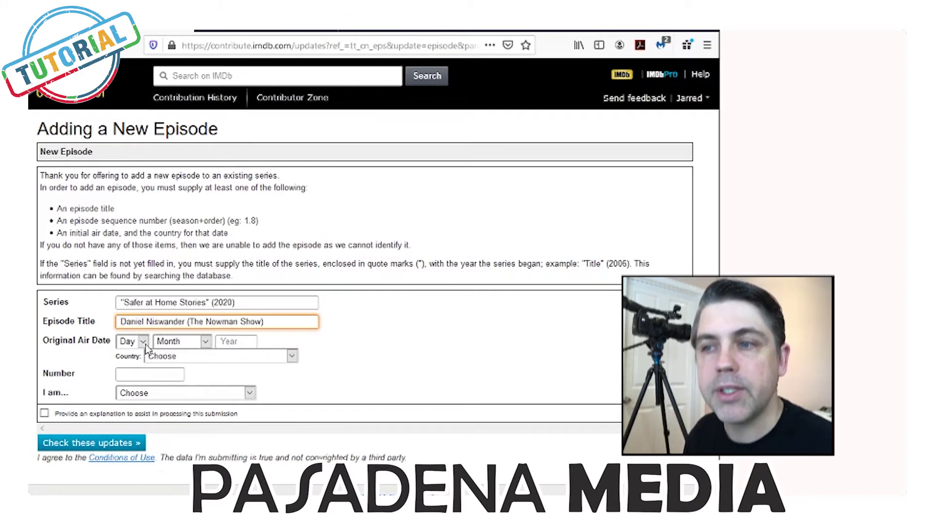
# Step: Set the episode's original air date to 8 April 2020 with USA as the country
pyautogui.click(144, 342)
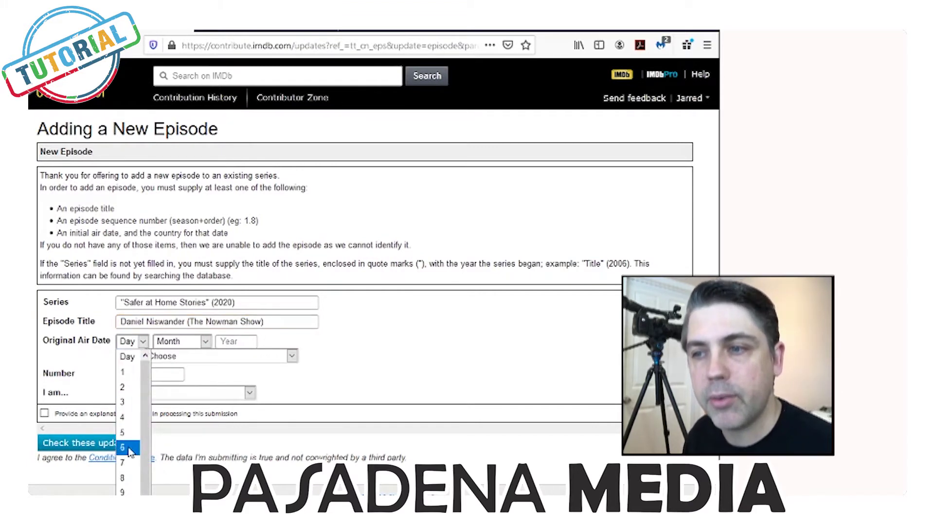
pyautogui.click(126, 478)
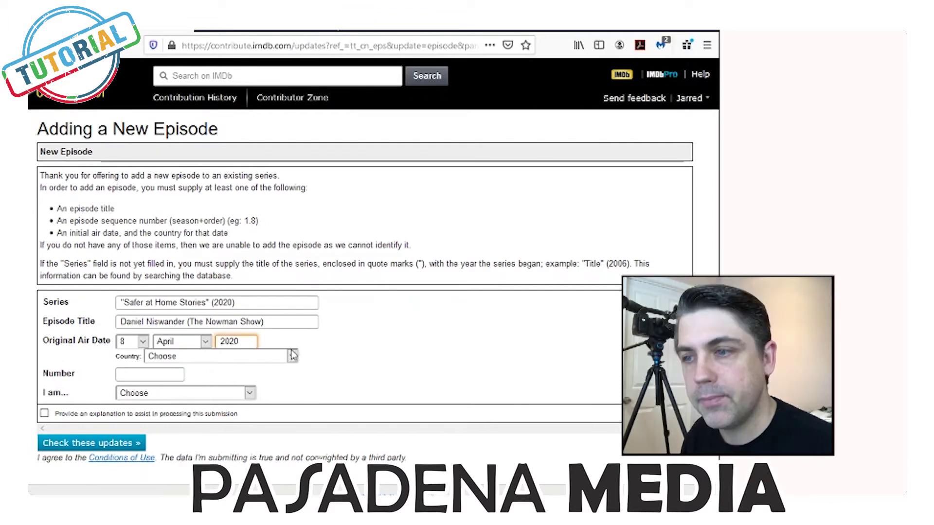
pyautogui.click(292, 356)
pyautogui.click(252, 388)
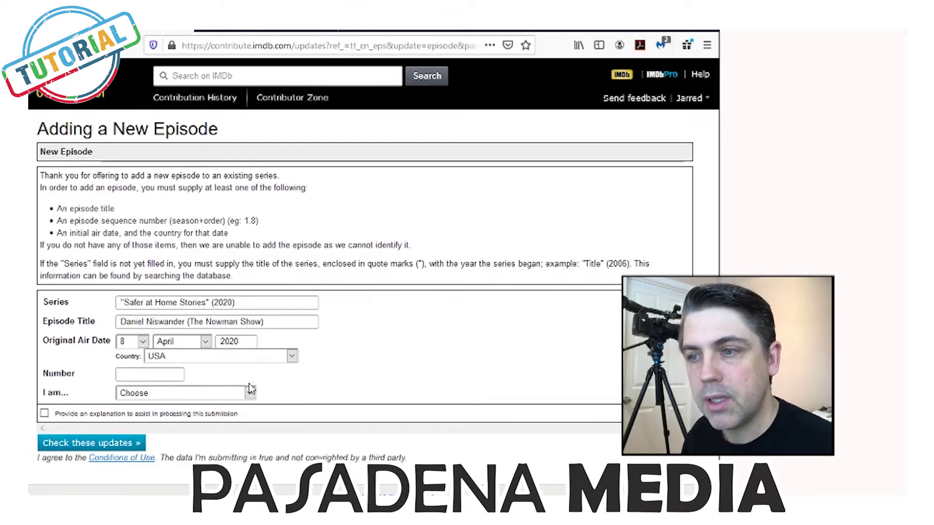
# Step: Set the episode number to 1.1 and the submitter role to producer/director/writer, and check the updates
pyautogui.click(144, 373)
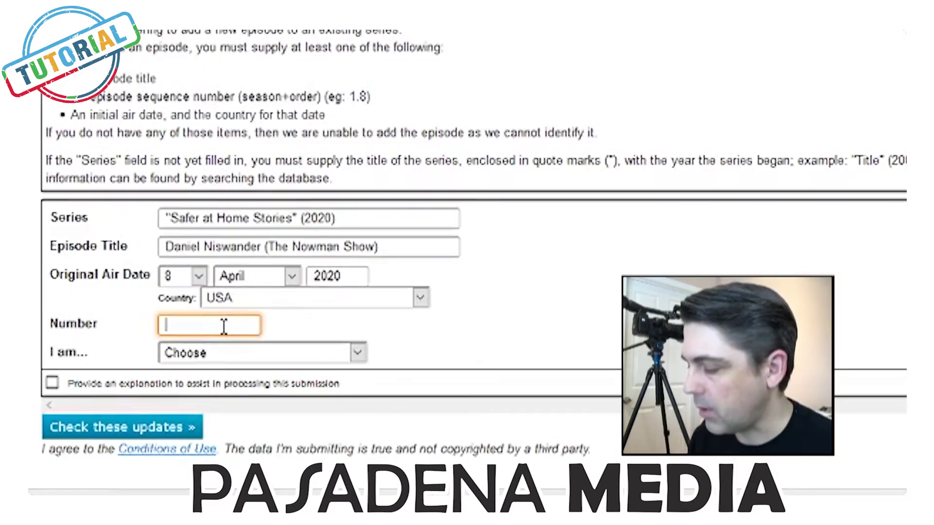
pyautogui.write('1.1')
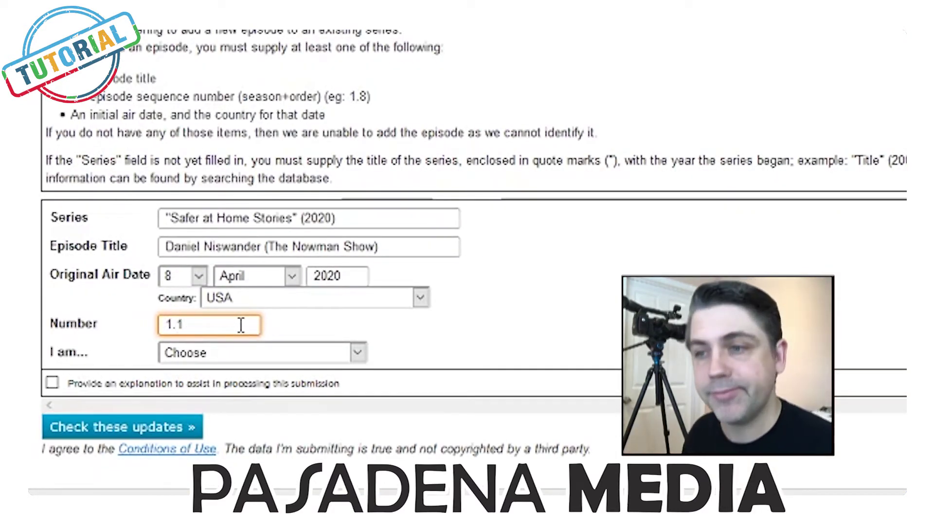
pyautogui.click(358, 353)
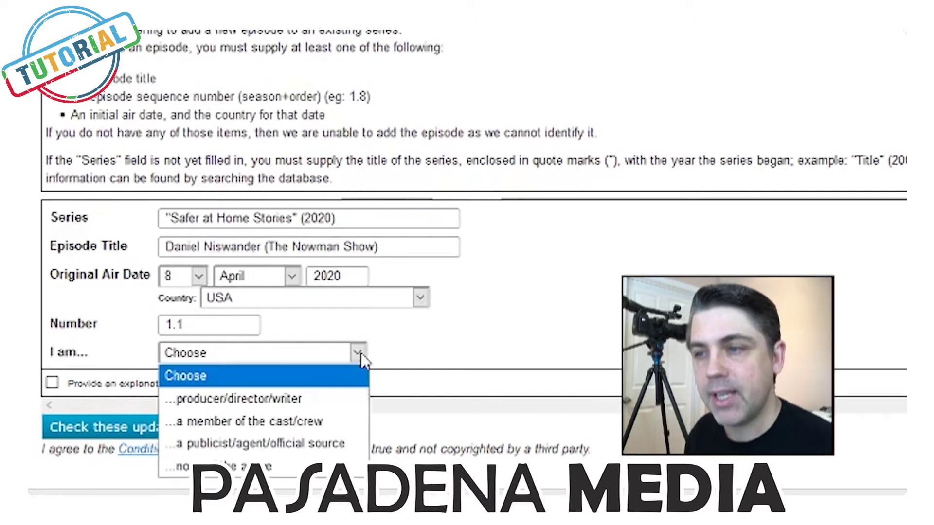
pyautogui.click(315, 398)
pyautogui.click(141, 430)
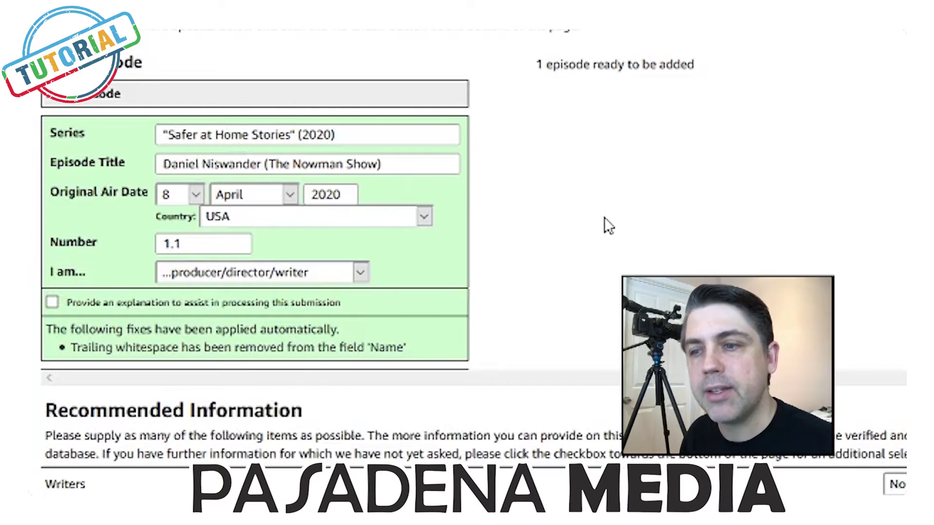
# Step: Request 1 director credit, 3 producer credits and 4 cast credits in the recommended information
pyautogui.scroll(-2, 605, 225)
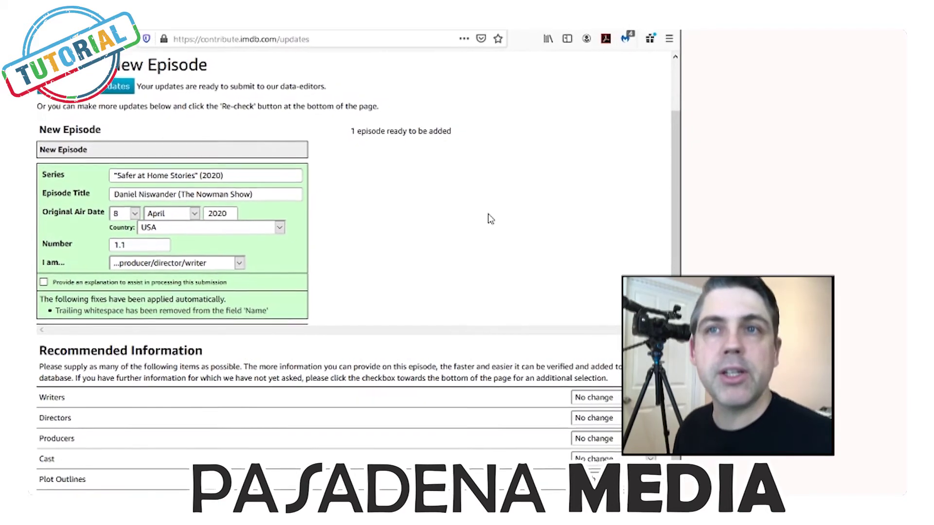
pyautogui.click(574, 417)
pyautogui.click(569, 319)
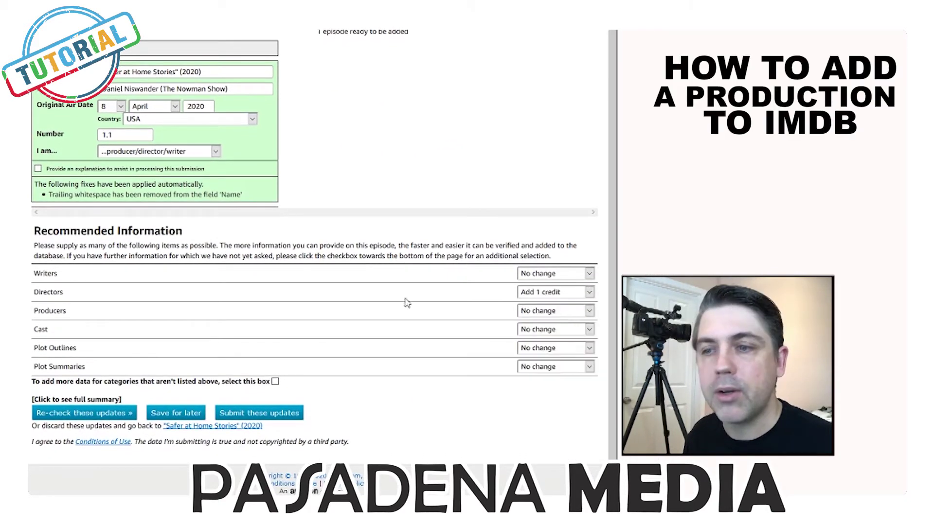
pyautogui.click(590, 311)
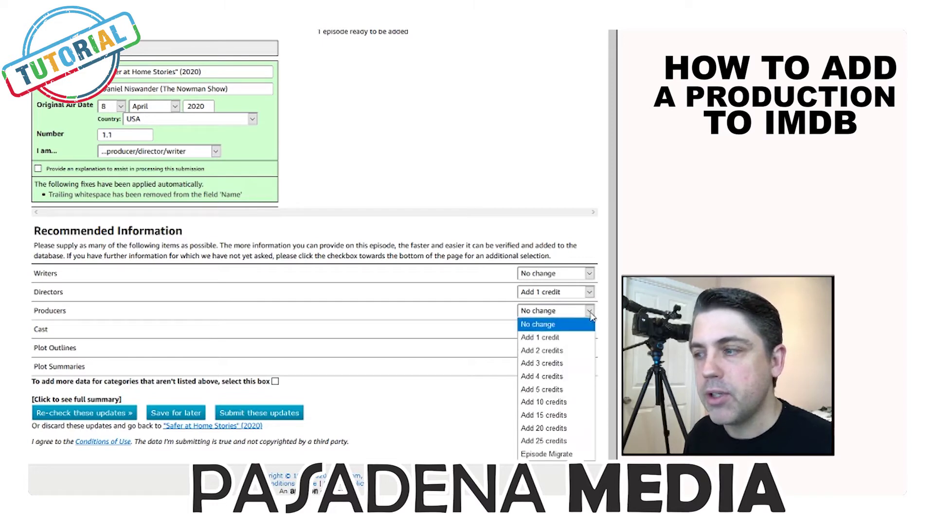
pyautogui.click(555, 365)
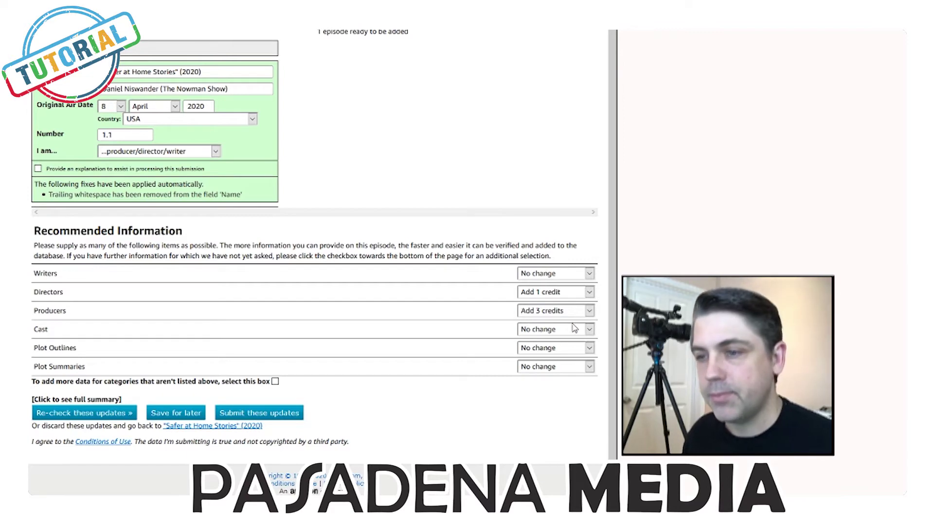
pyautogui.click(589, 329)
pyautogui.click(550, 120)
# Step: Enable adding data for categories that aren't listed and re-check the updates
pyautogui.moveTo(37, 367); pyautogui.dragTo(267, 381)
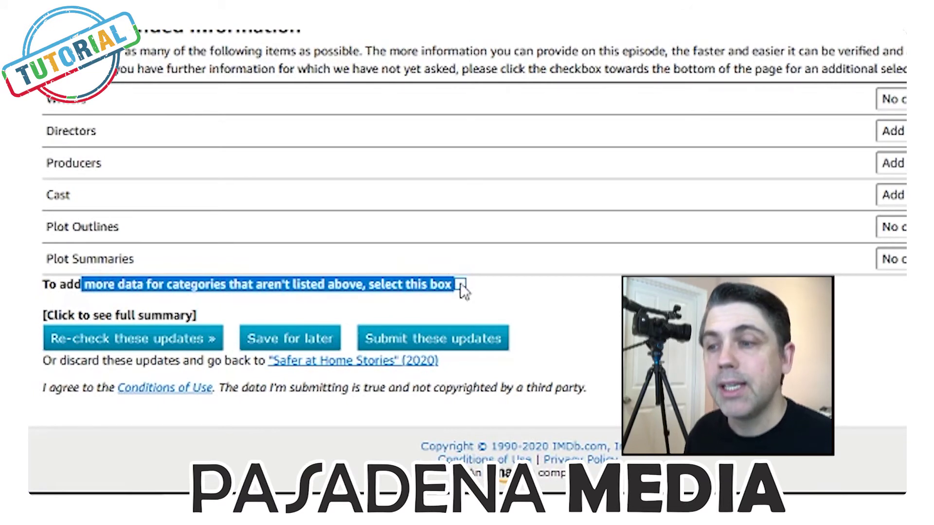
pyautogui.click(573, 315)
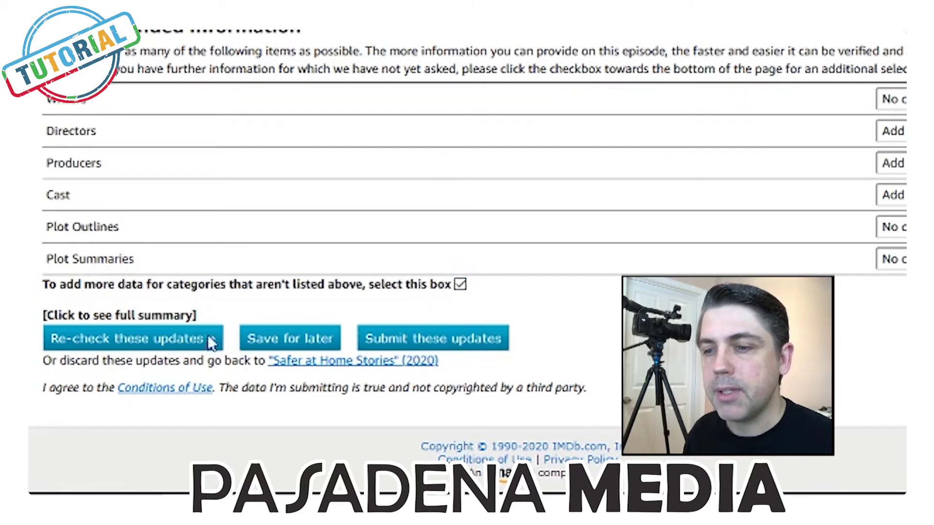
pyautogui.click(192, 343)
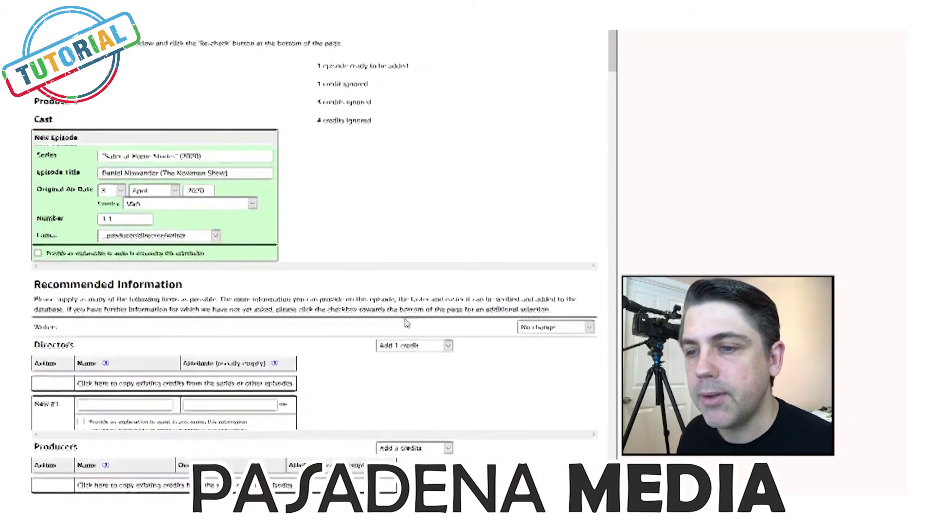
# Step: Fill in the director's name in the first new Directors credit
pyautogui.scroll(-3, 217, 403)
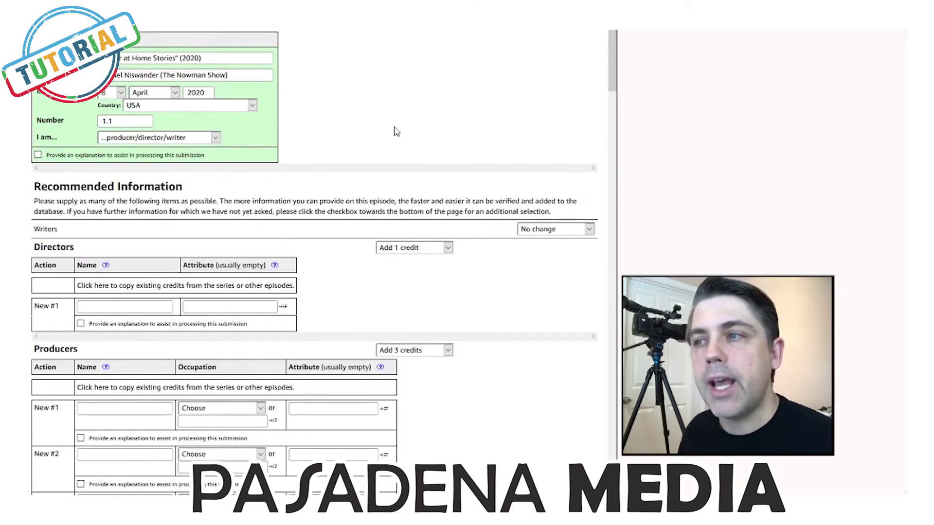
pyautogui.scroll(1, 402, 352)
pyautogui.scroll(-3, 397, 350)
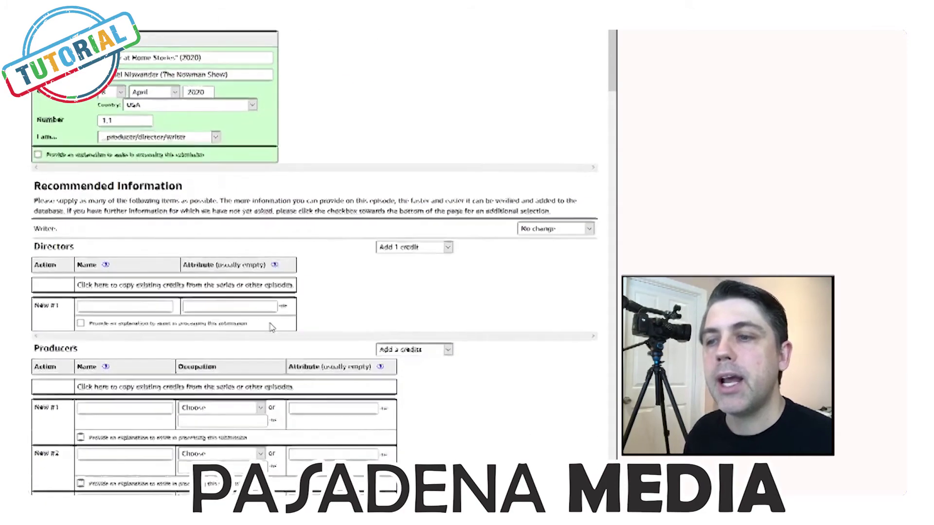
pyautogui.click(116, 197)
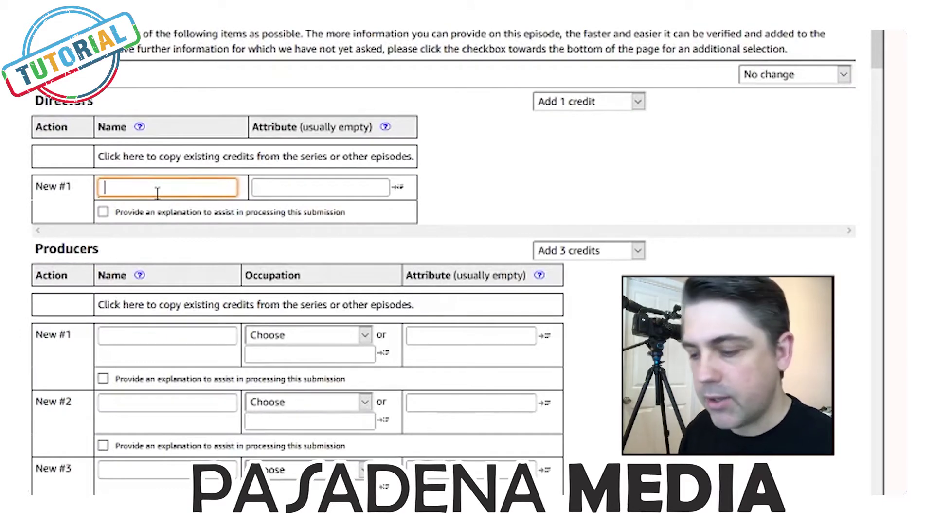
pyautogui.write('Jared')
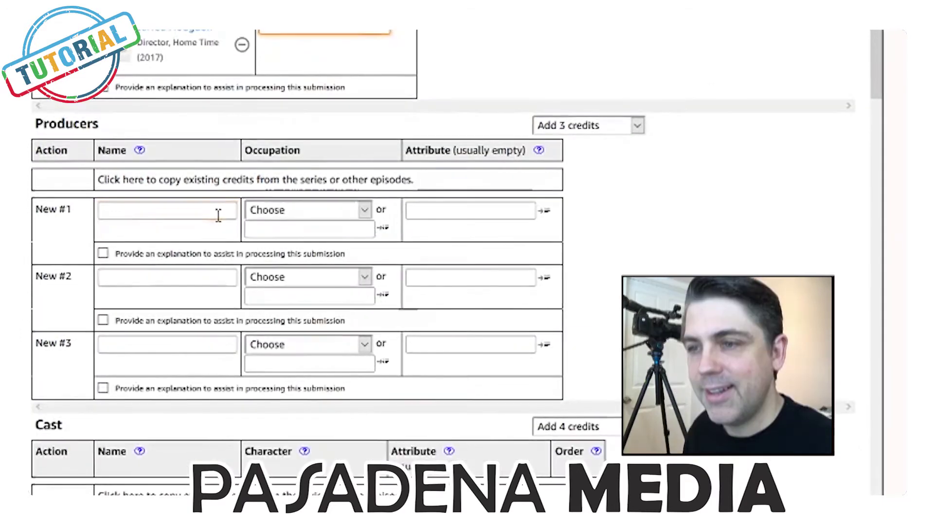
# Step: Fill in the three producers' names, with executive producer as the first one's occupation and producer for the other two
pyautogui.click(218, 215)
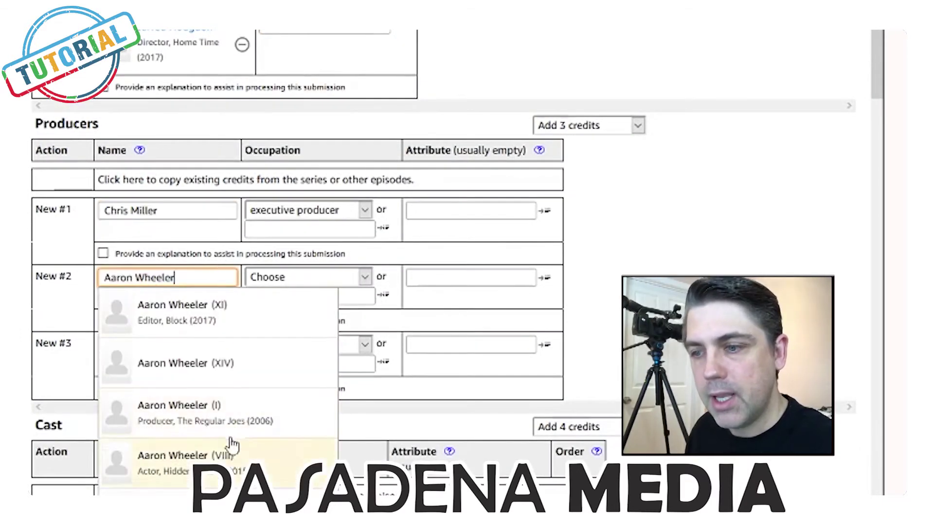
pyautogui.click(217, 417)
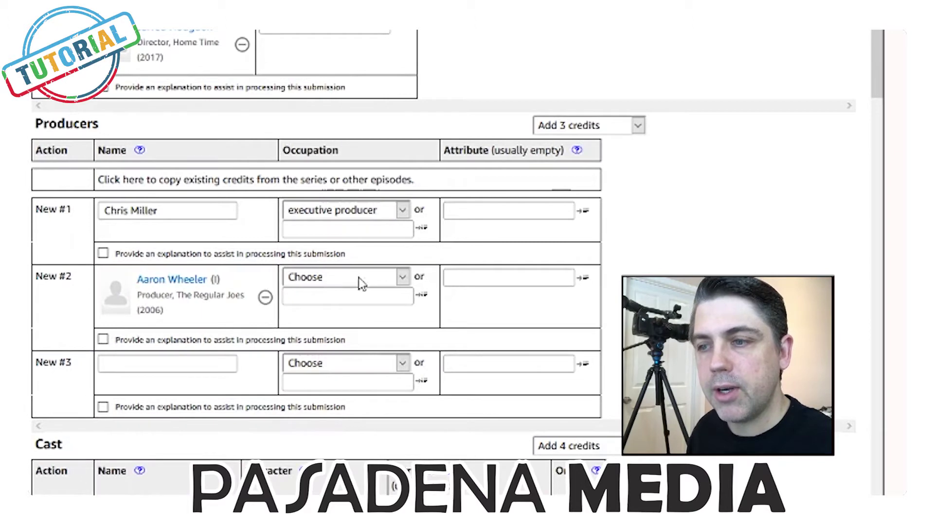
pyautogui.click(409, 277)
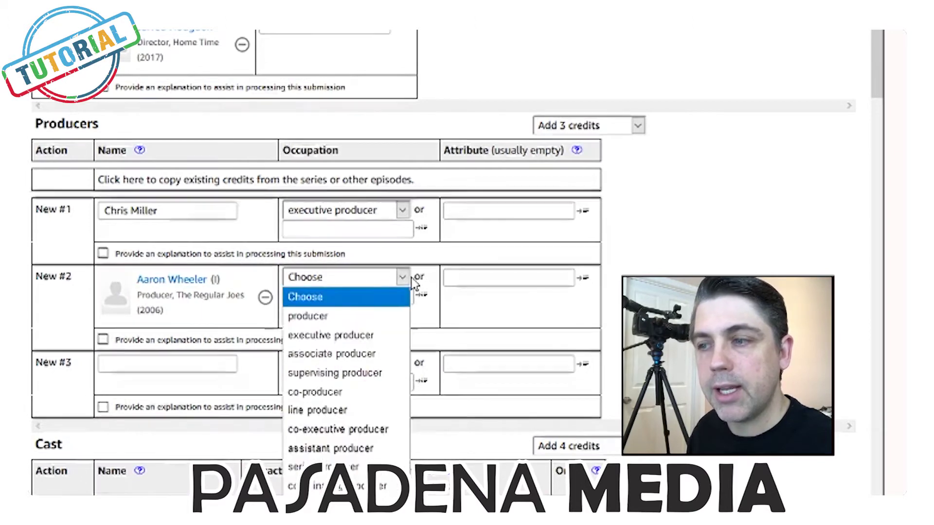
pyautogui.click(349, 315)
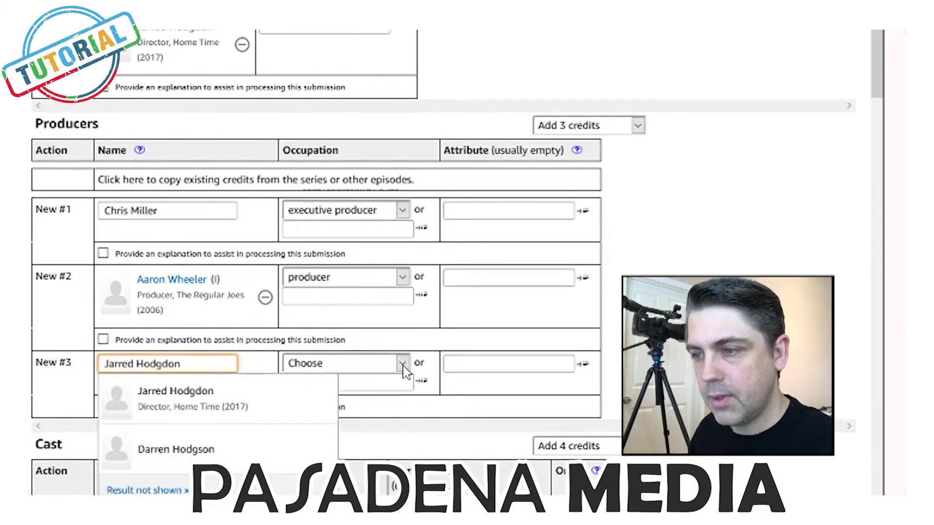
pyautogui.click(404, 369)
pyautogui.click(330, 378)
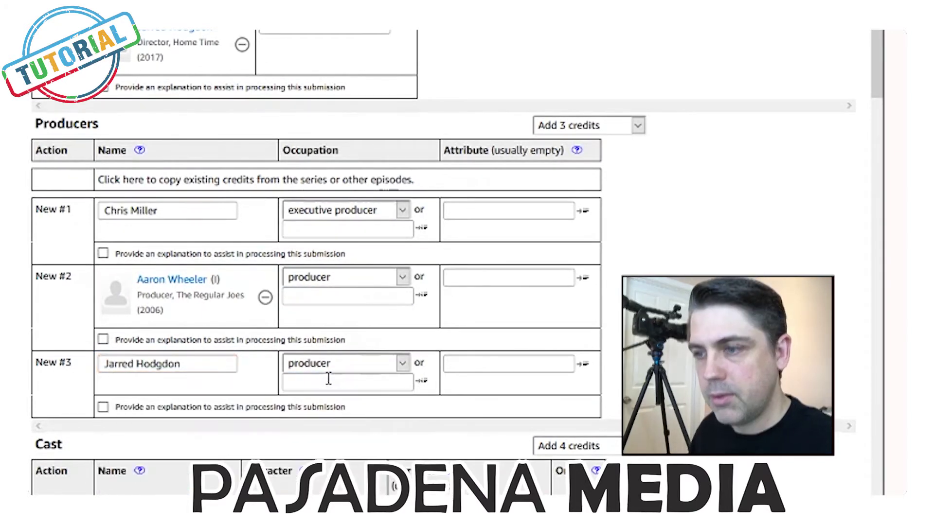
# Step: Fill in the first two cast credits with the host's and the guest's names, each with the character "himself"
pyautogui.scroll(-5, 309, 411)
pyautogui.click(177, 228)
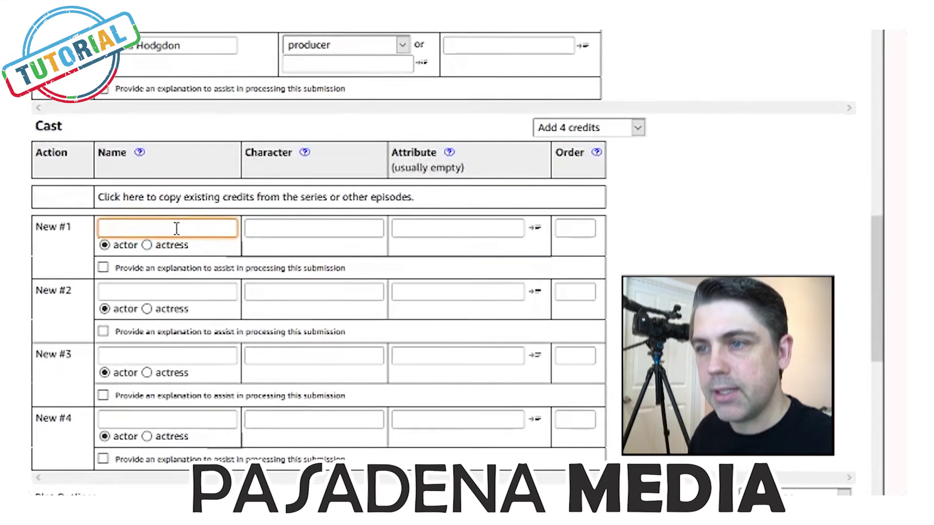
pyautogui.write('Jarred')
pyautogui.click(329, 227)
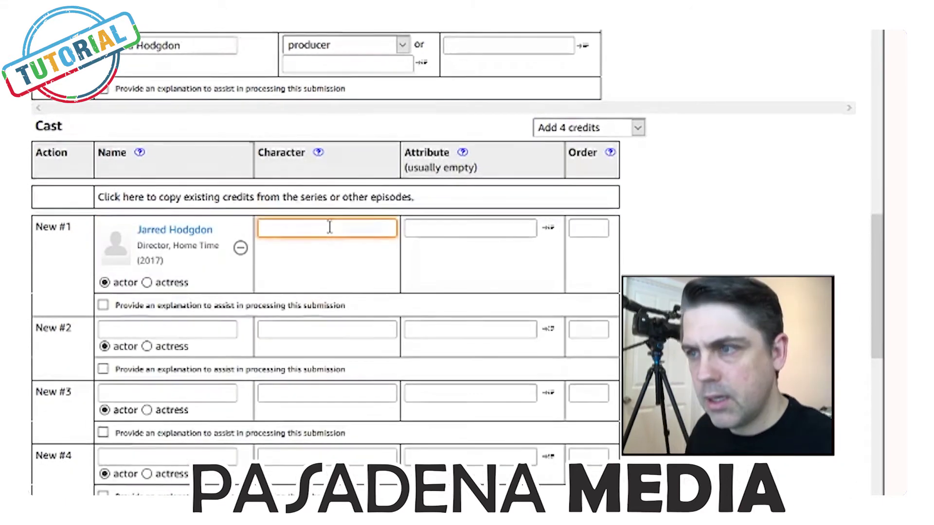
pyautogui.write('h')
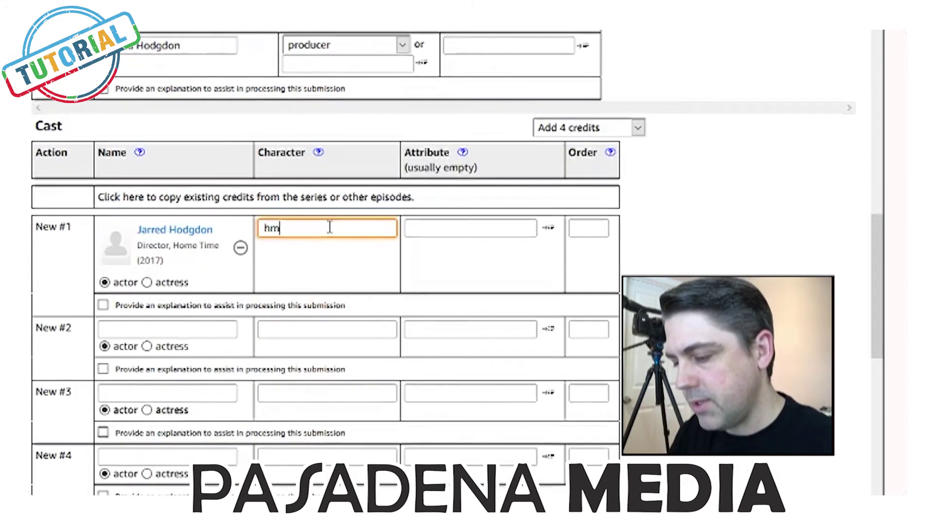
pyautogui.write('imself')
pyautogui.click(188, 328)
pyautogui.write('Daniel')
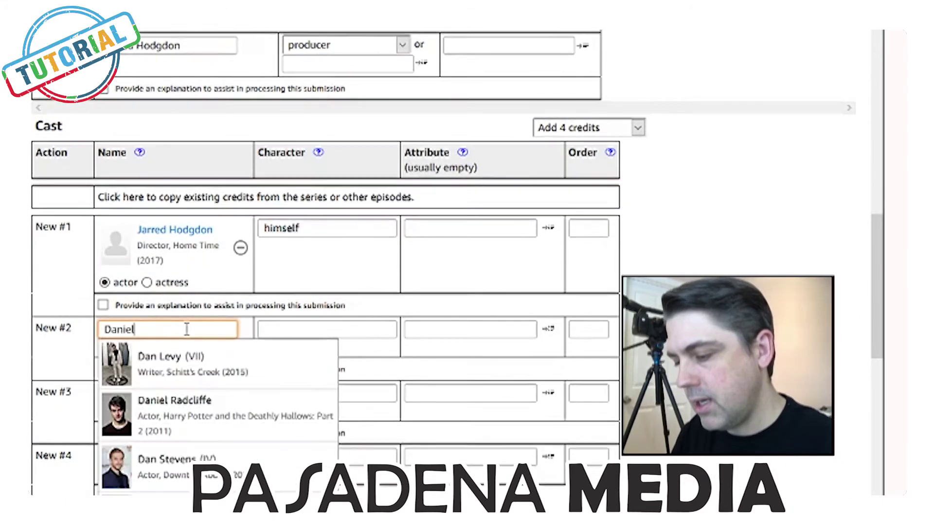
pyautogui.write(' Niswander')
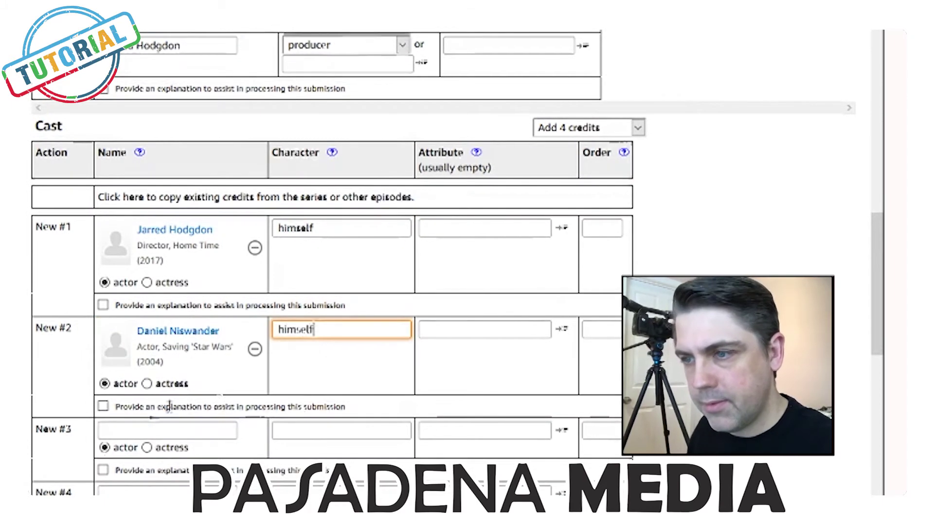
# Step: Fill in the third and fourth cast credits with the remaining actors' names, each with the character "himself"
pyautogui.click(131, 428)
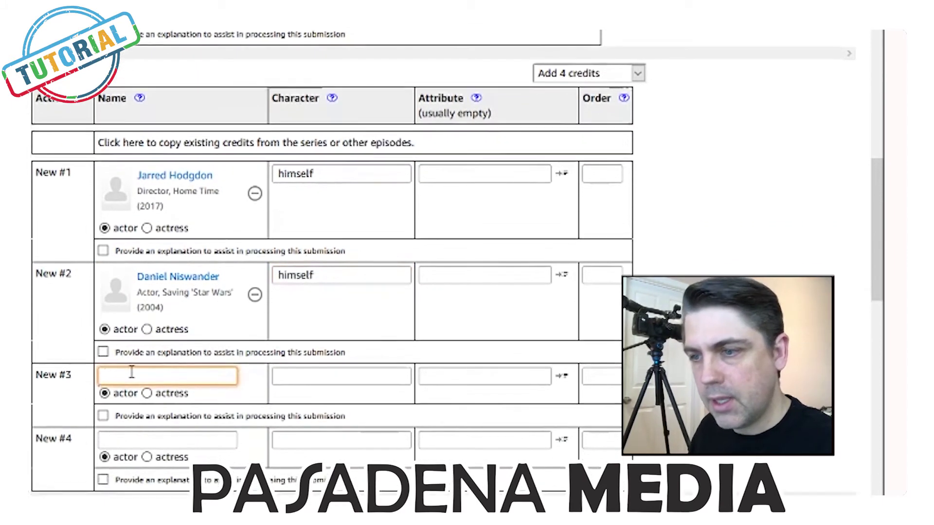
pyautogui.write('Eric L. Bailey')
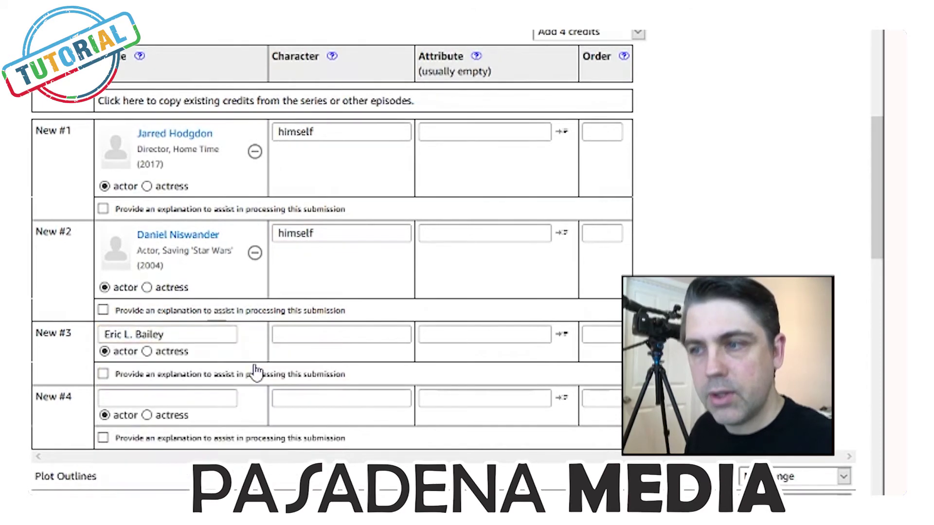
pyautogui.click(335, 375)
pyautogui.write('himself')
pyautogui.click(188, 398)
pyautogui.write('Adam Papagan')
pyautogui.click(219, 427)
pyautogui.click(328, 400)
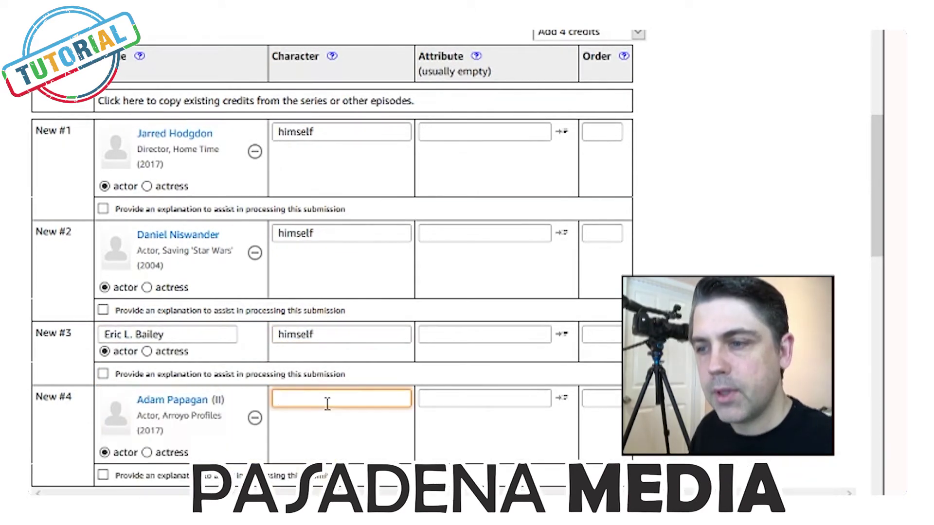
pyautogui.write('himself')
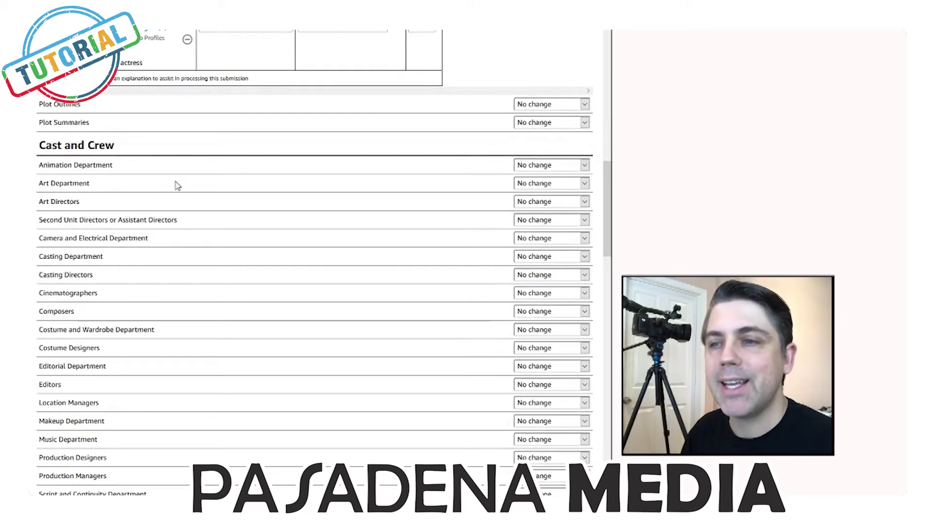
# Step: Request three new Casting Department credits and two new credits for Second Unit Directors or Assistant Directors
pyautogui.click(550, 257)
pyautogui.click(540, 309)
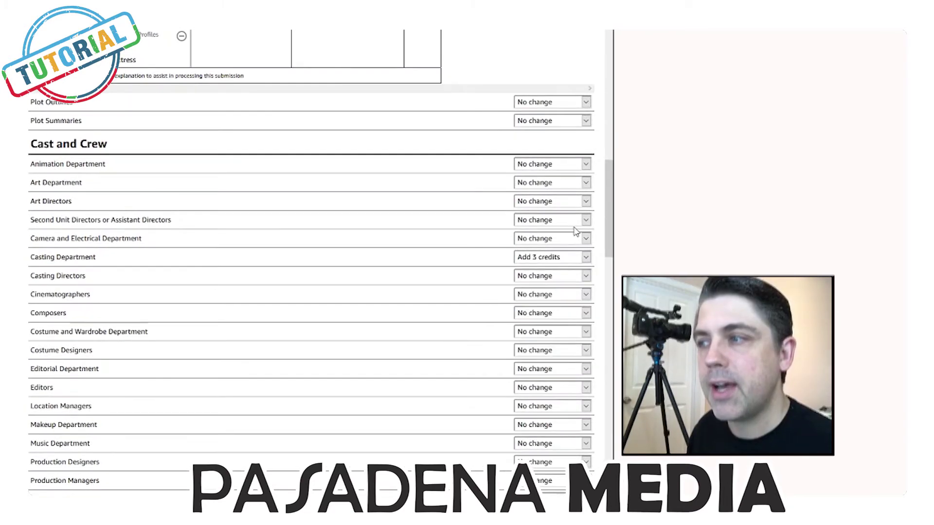
pyautogui.scroll(-3, 87, 155)
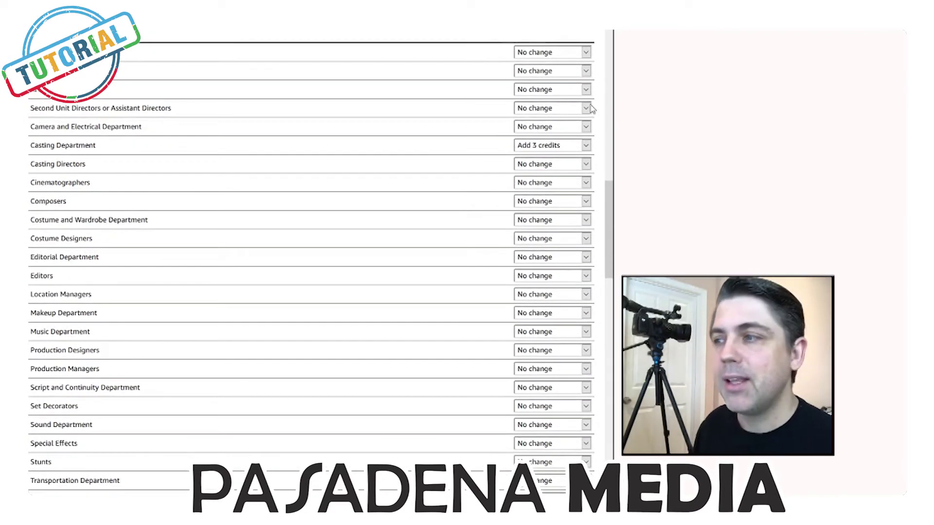
pyautogui.click(587, 108)
pyautogui.click(549, 149)
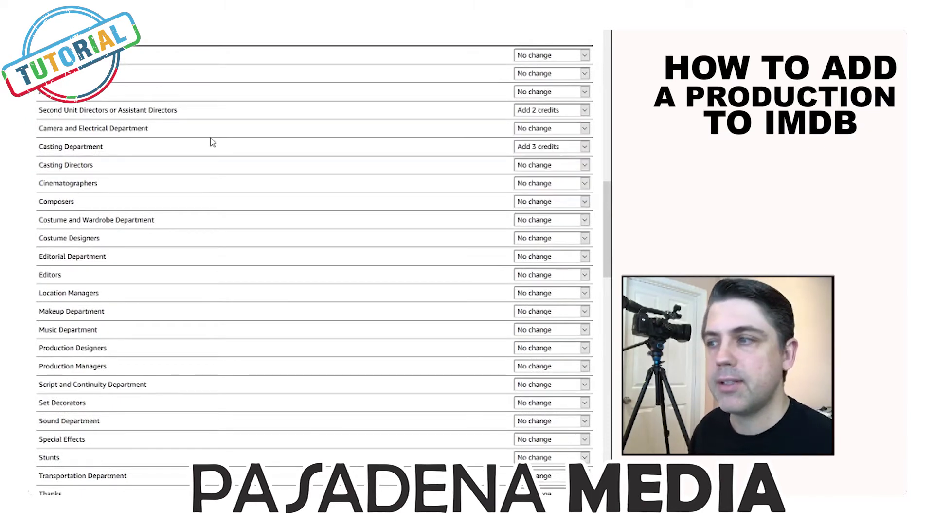
# Step: Request three new Editorial Department credits
pyautogui.scroll(-3, 546, 152)
pyautogui.click(584, 92)
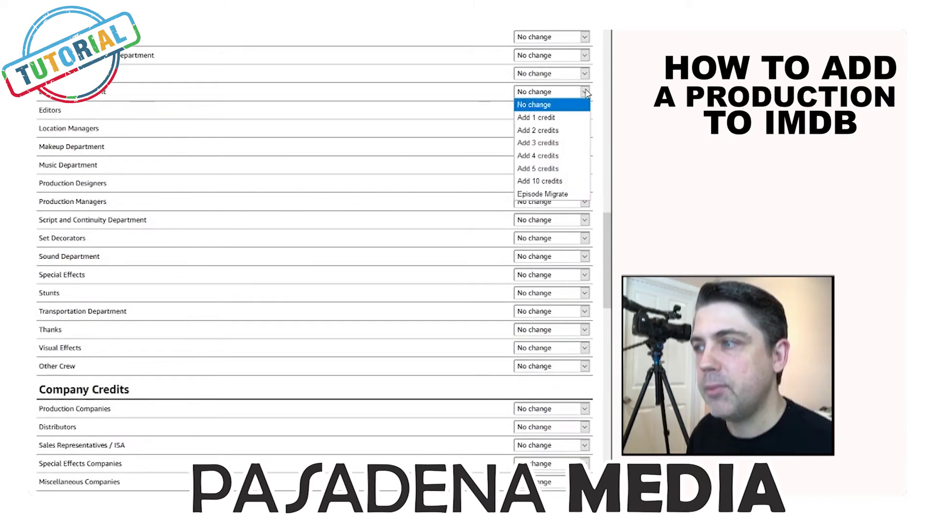
pyautogui.click(546, 146)
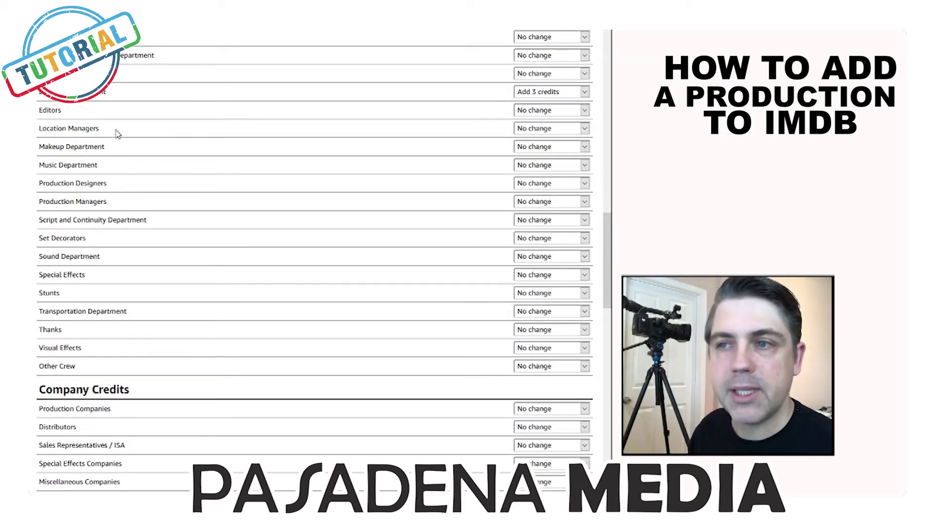
# Step: Request one Production Companies credit and one Color / Black & White item, and re-check the updates
pyautogui.scroll(-1, 134, 156)
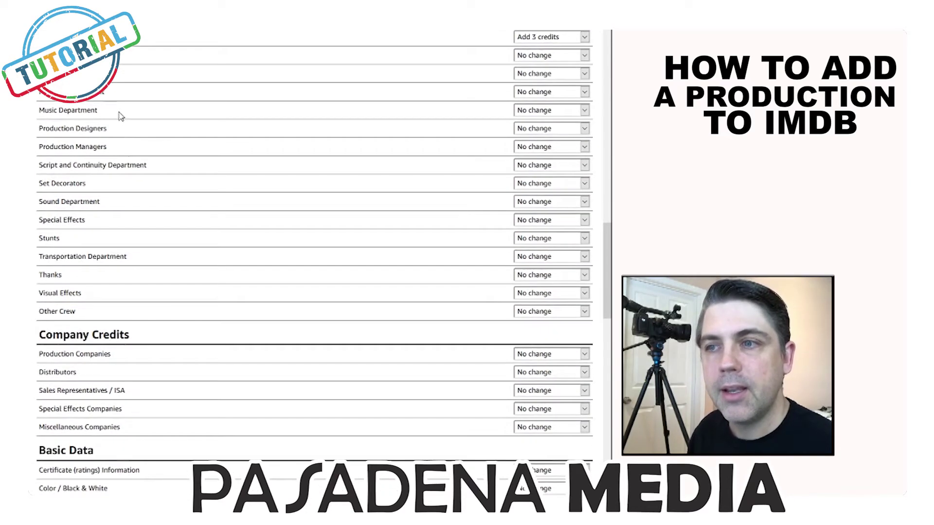
pyautogui.scroll(-1, 105, 132)
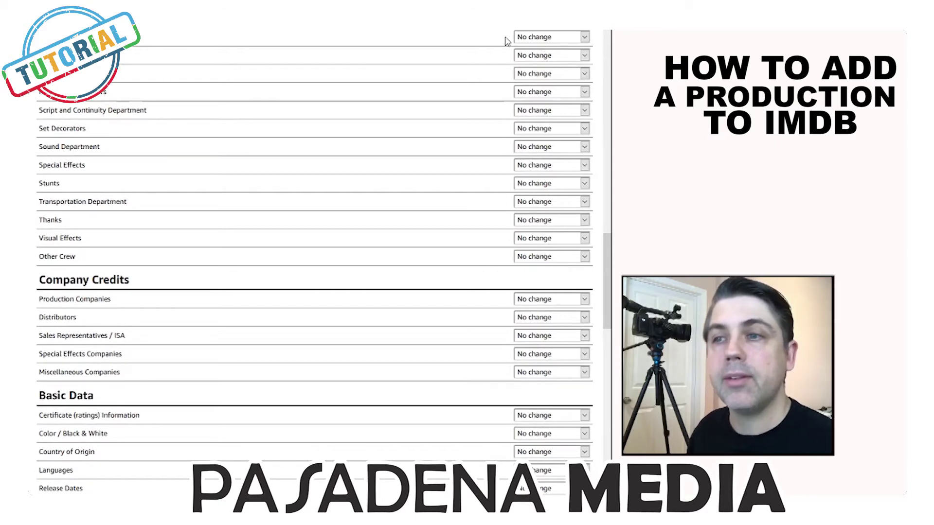
pyautogui.scroll(-2, 428, 154)
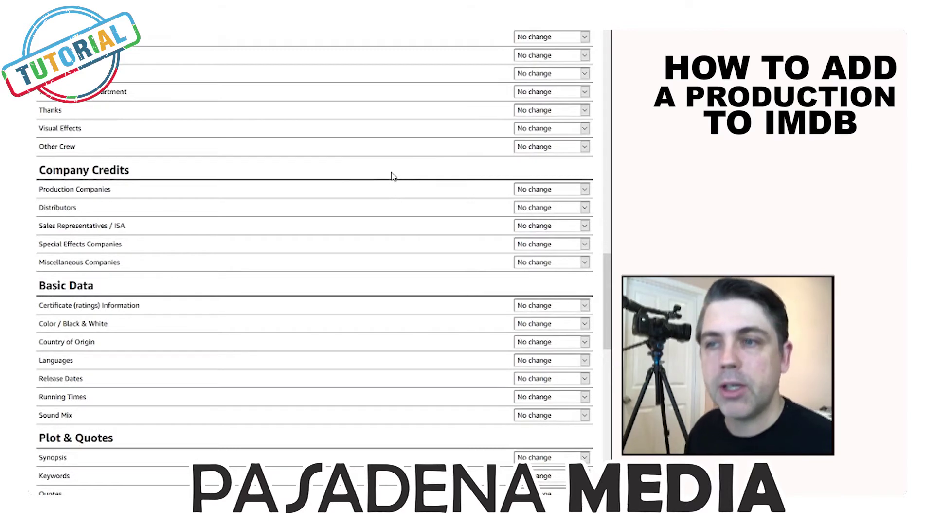
pyautogui.scroll(-5, 392, 176)
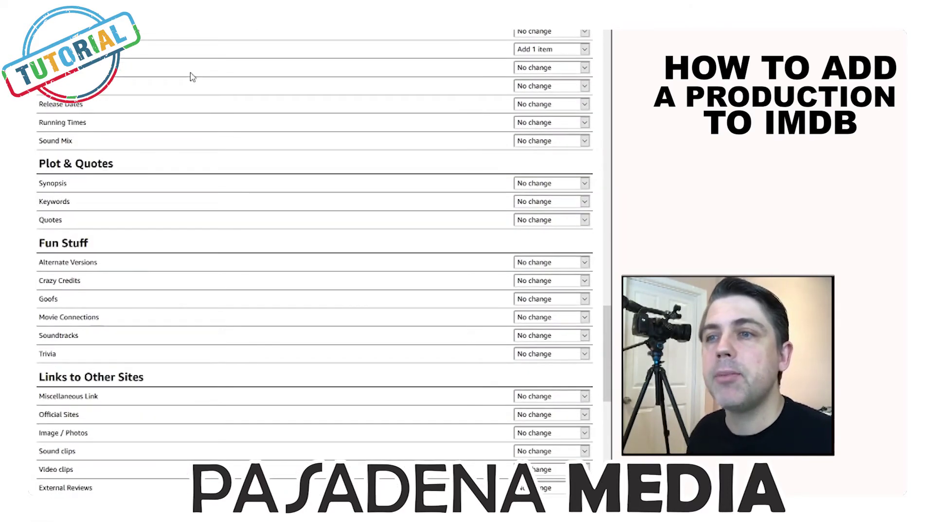
pyautogui.scroll(-2, 288, 100)
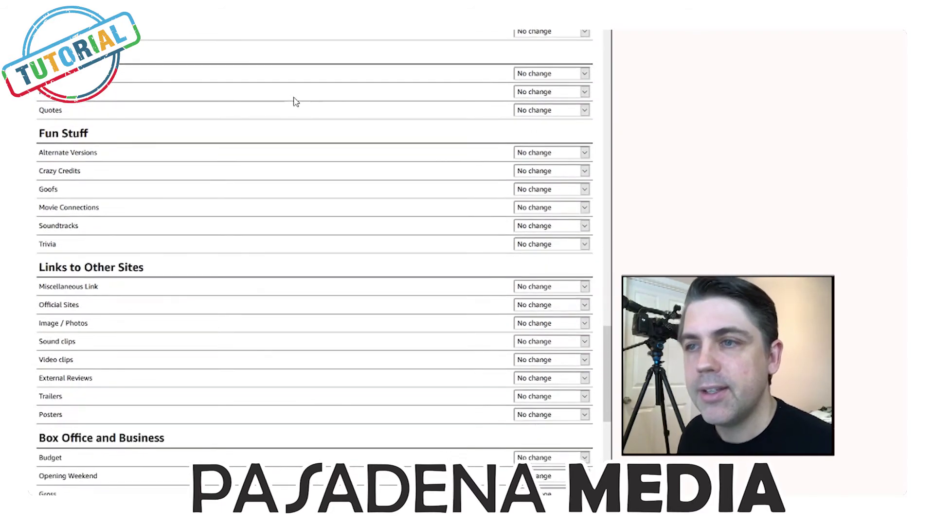
pyautogui.scroll(-1, 300, 133)
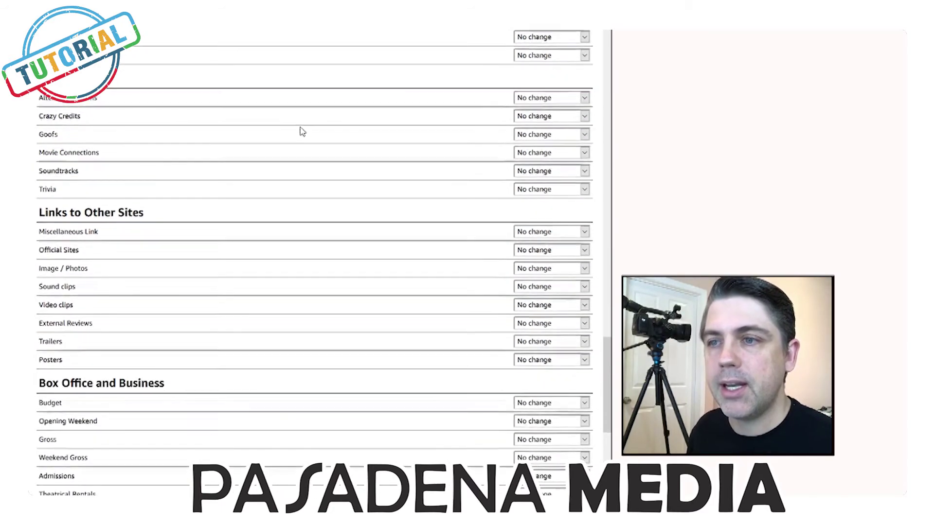
pyautogui.scroll(-10, 167, 110)
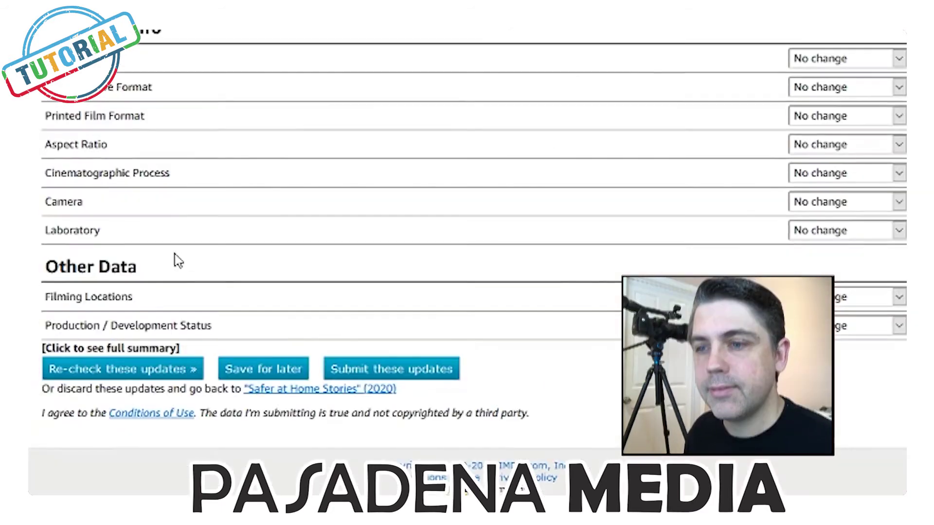
pyautogui.click(167, 375)
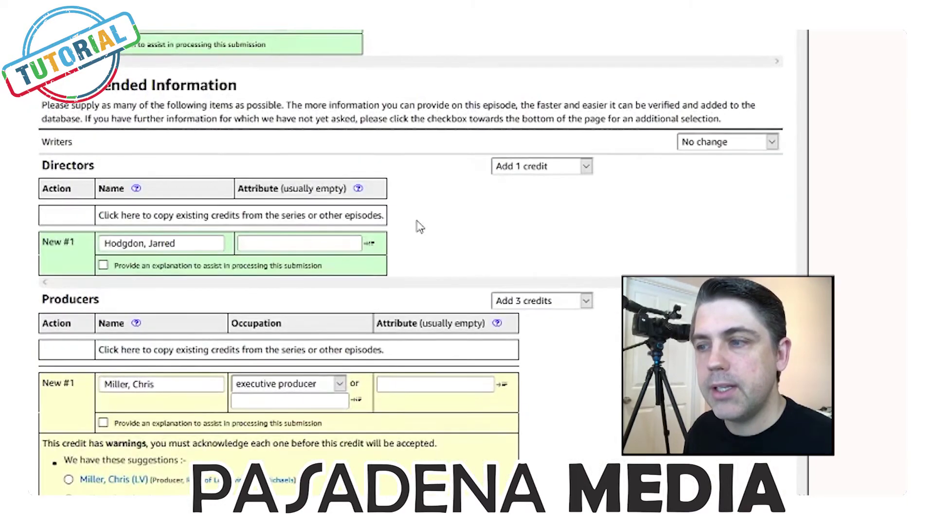
# Step: Match the first producer credit to the suggested person numbered CCVI, a producer of Arroyo Profiles
pyautogui.scroll(-2, 419, 225)
pyautogui.scroll(-5, 384, 194)
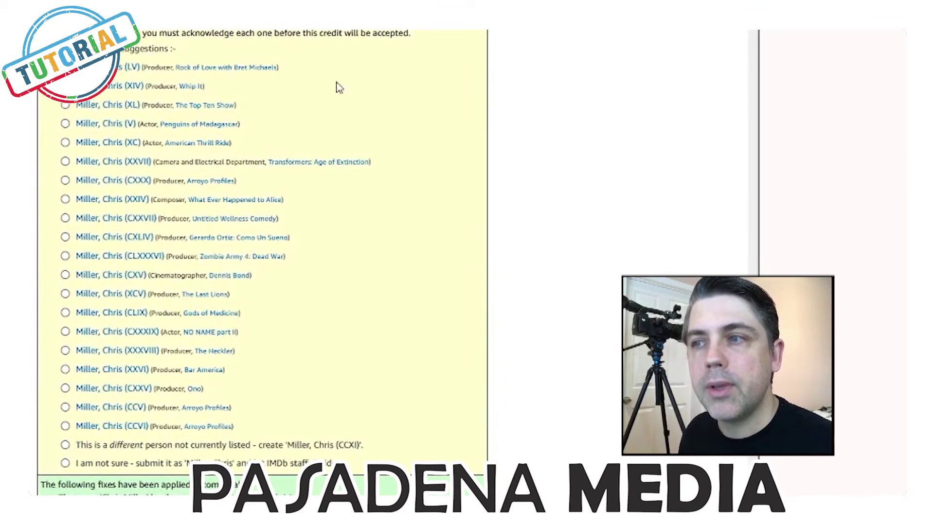
pyautogui.scroll(-5, 371, 258)
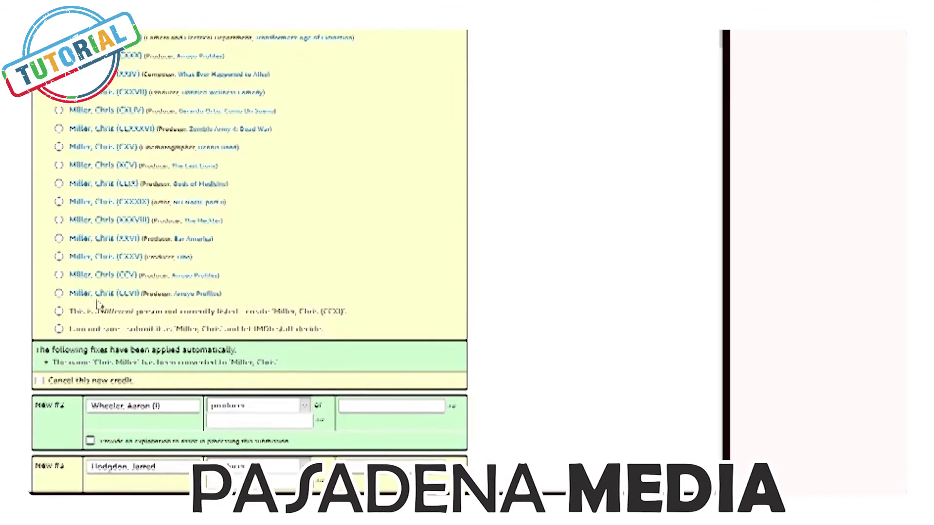
pyautogui.click(63, 293)
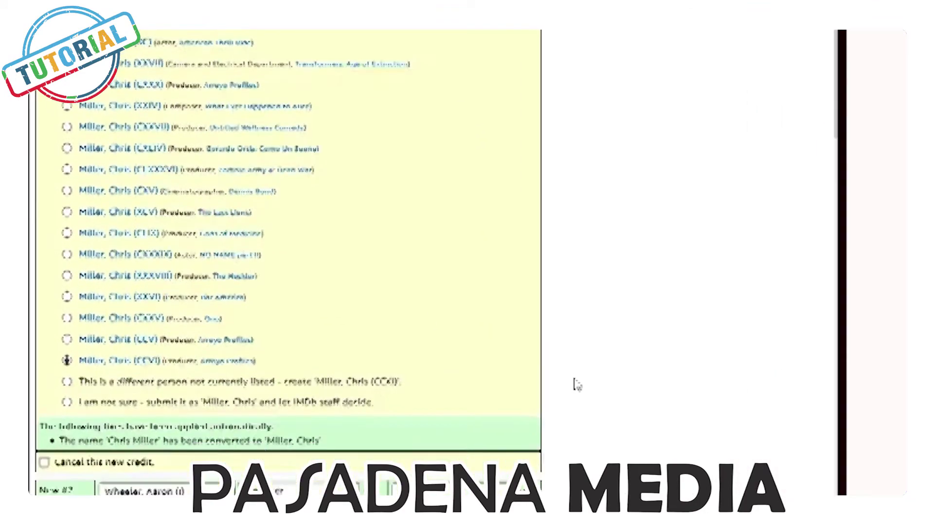
# Step: Fill in the first Second Unit Directors or Assistant Directors credit with the crew member's name and the occupation second director
pyautogui.scroll(-10, 522, 362)
pyautogui.scroll(-3, 403, 346)
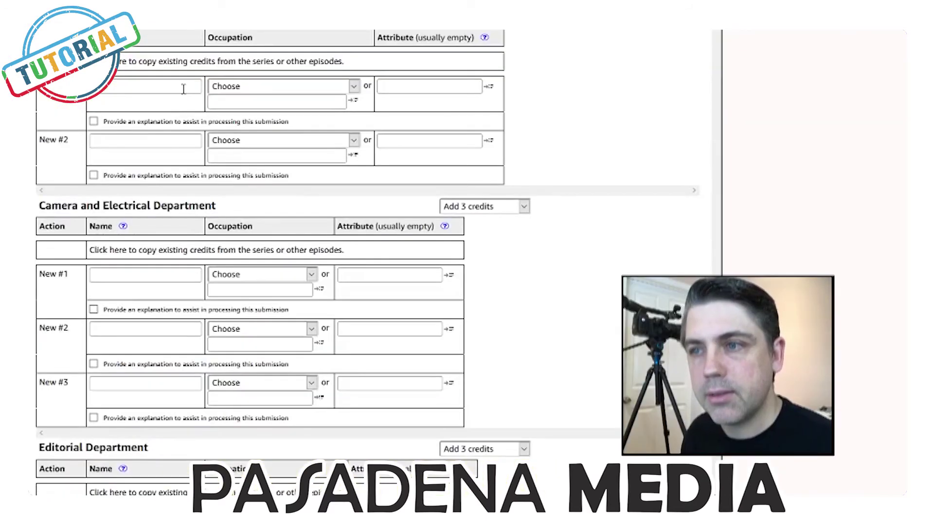
pyautogui.click(183, 89)
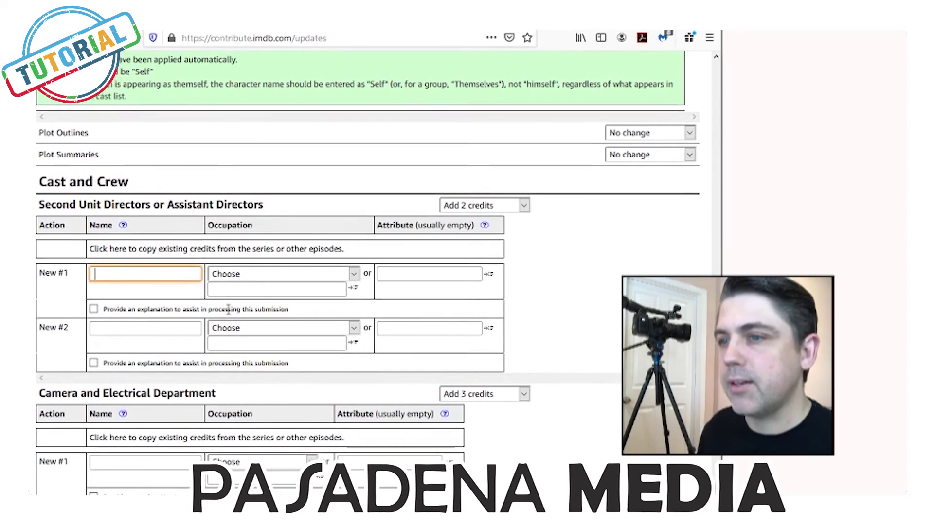
pyautogui.write('Eric L. Bilae')
pyautogui.press('BackSpace')
pyautogui.press('BackSpace')
pyautogui.press('BackSpace')
pyautogui.press('BackSpace')
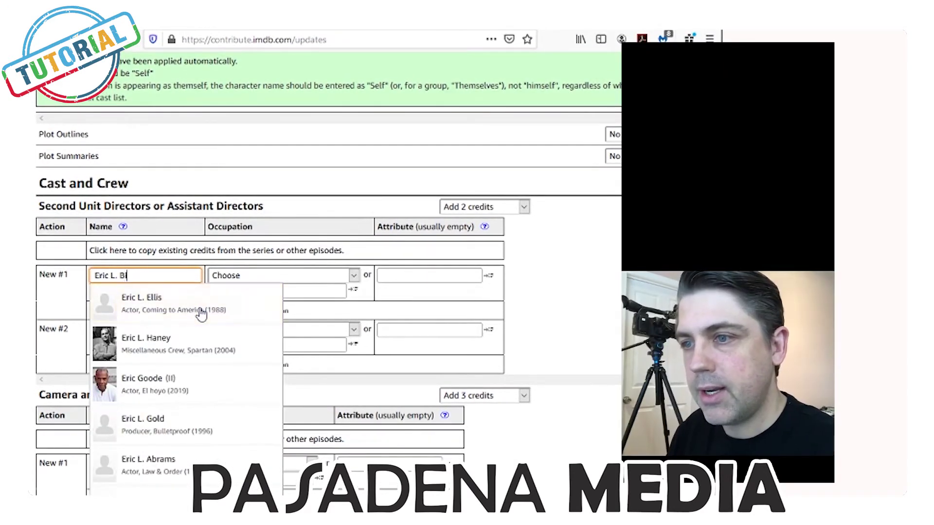
pyautogui.write('ailey')
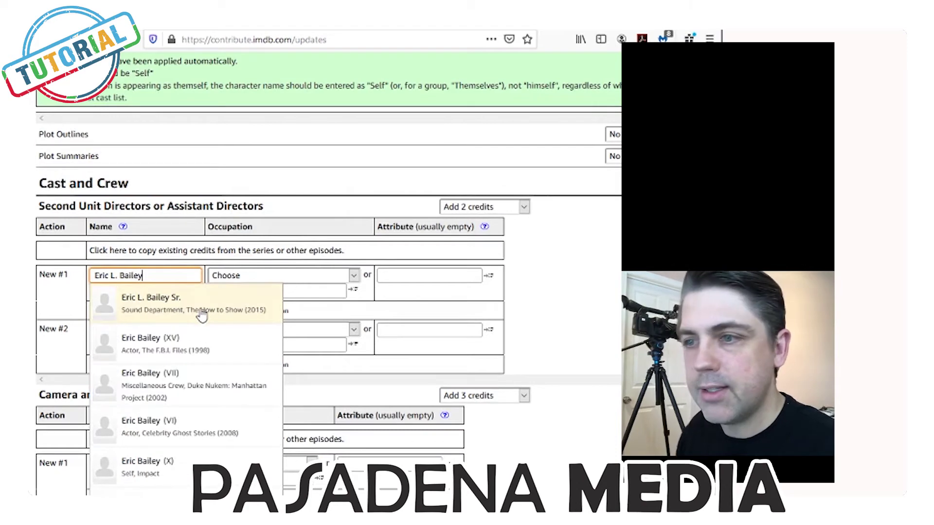
pyautogui.click(203, 311)
pyautogui.click(369, 276)
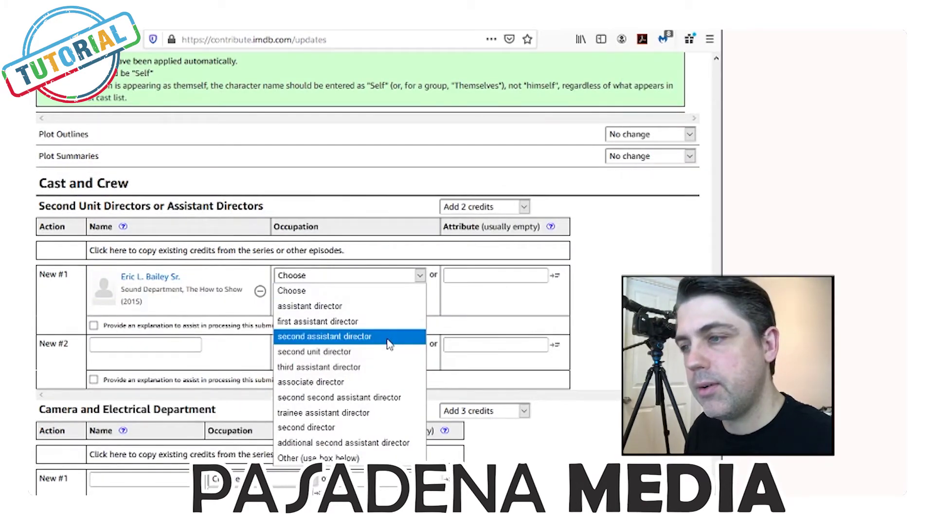
pyautogui.click(379, 428)
# Step: Fill in the second Second Unit Directors or Assistant Directors credit with the other crew member's name, also as second director
pyautogui.click(148, 348)
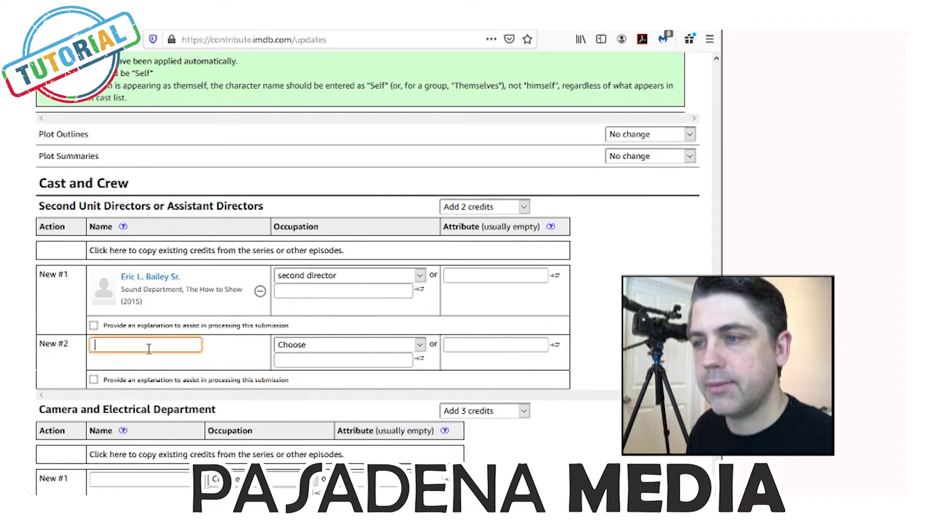
pyautogui.write('adam papag')
pyautogui.click(141, 364)
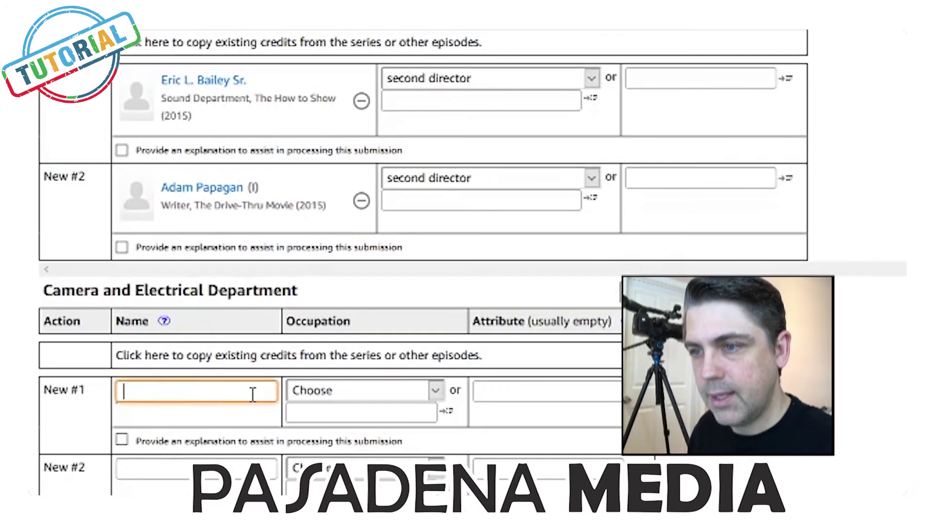
# Step: Set the number of new Camera and Electrical Department credits to four
pyautogui.write('Jarred')
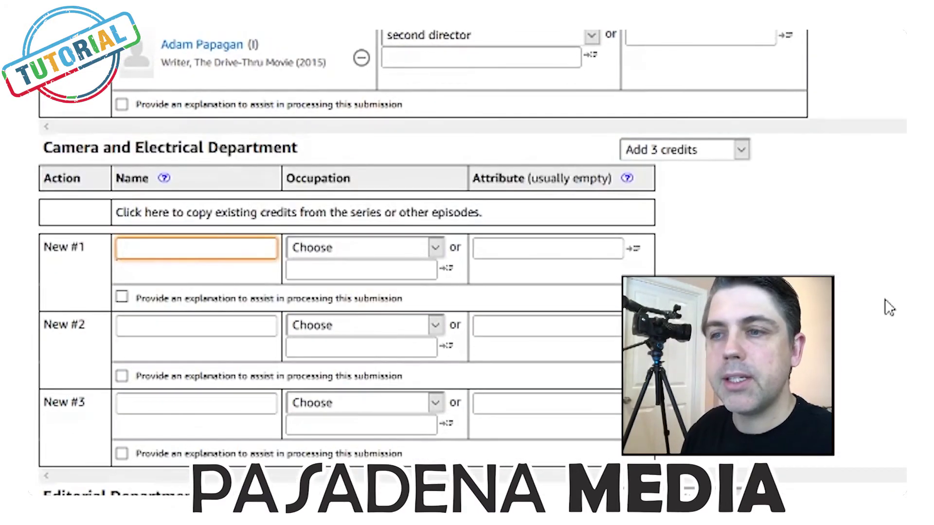
pyautogui.click(885, 301)
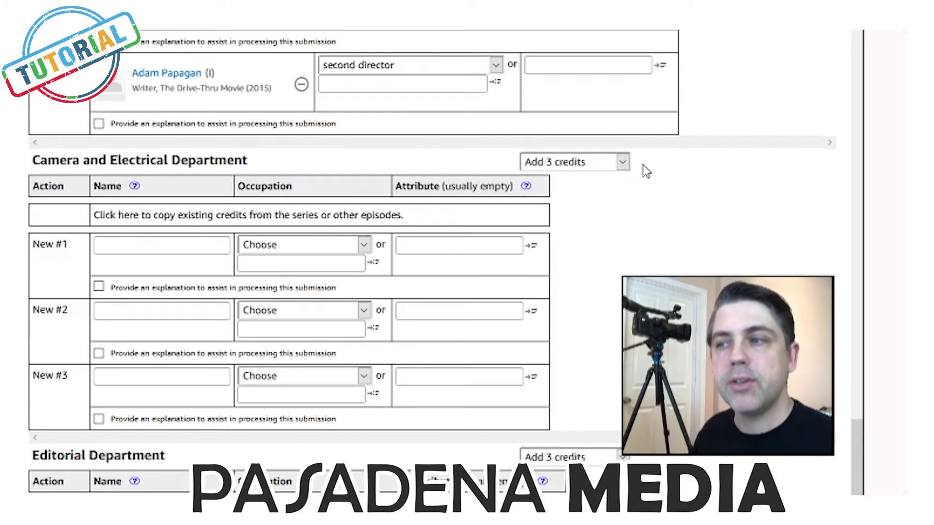
pyautogui.click(626, 163)
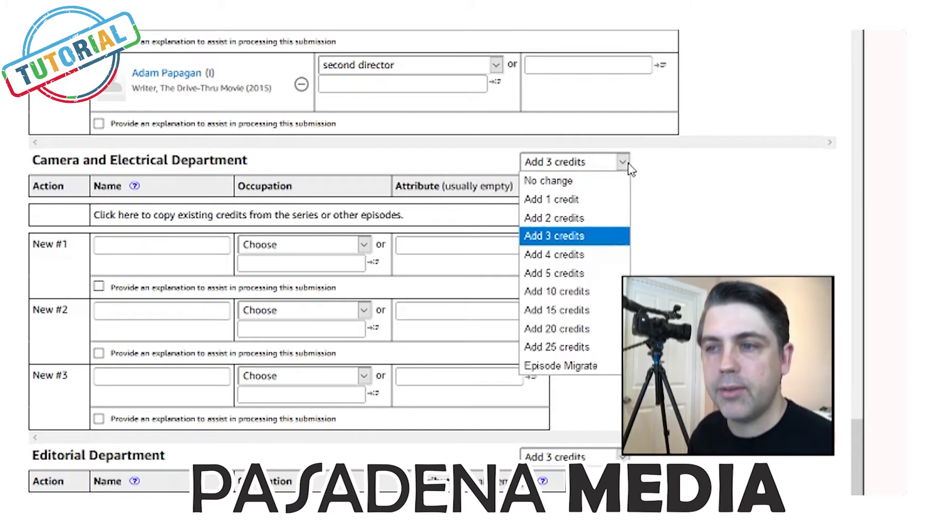
pyautogui.click(586, 255)
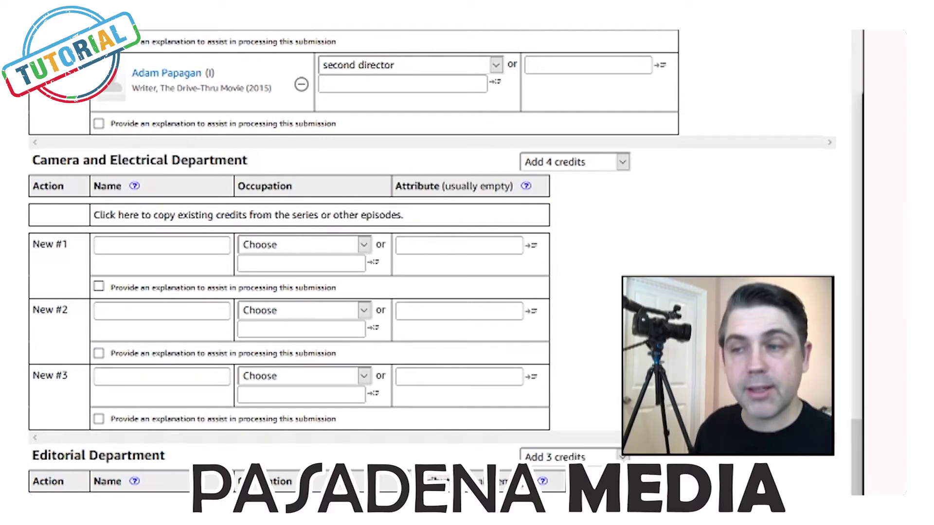
# Step: Fill in the three Editorial Department credits with the crew members' names, each with the occupation editor
pyautogui.scroll(-5, 431, 262)
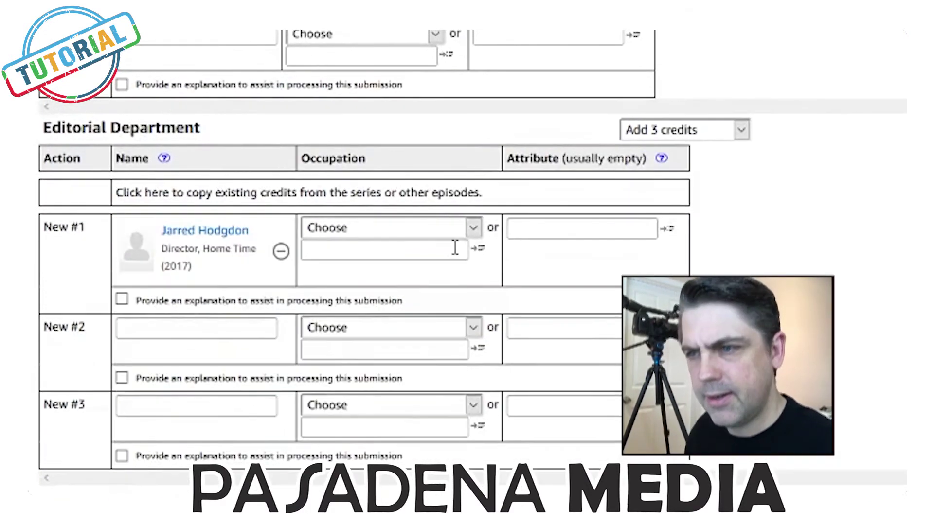
pyautogui.click(473, 228)
pyautogui.click(340, 292)
pyautogui.click(209, 326)
pyautogui.write('Eric L. Bailey')
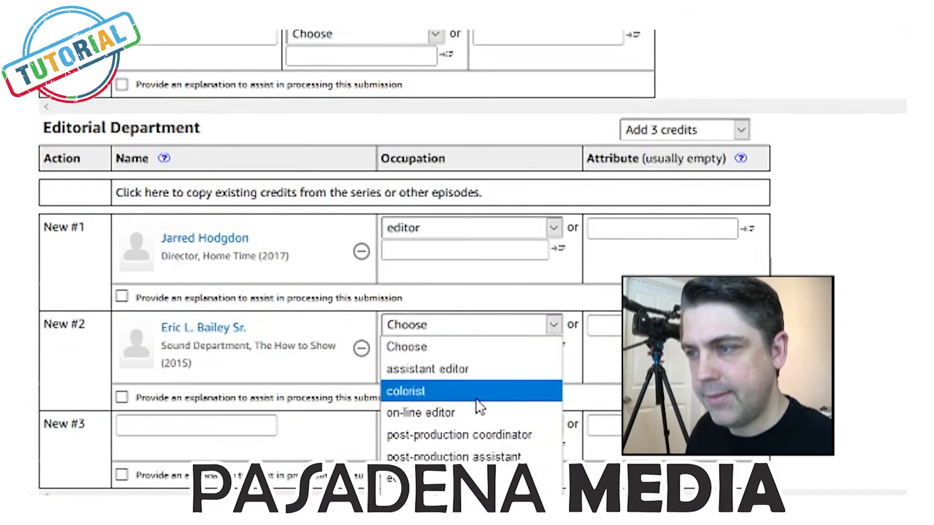
pyautogui.click(246, 425)
pyautogui.write('Adam Papagan')
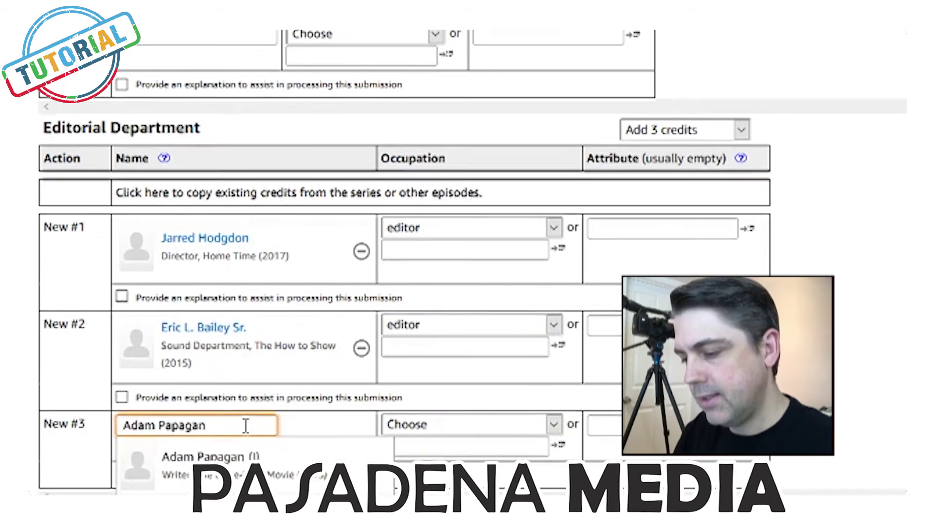
pyautogui.click(167, 454)
pyautogui.click(553, 424)
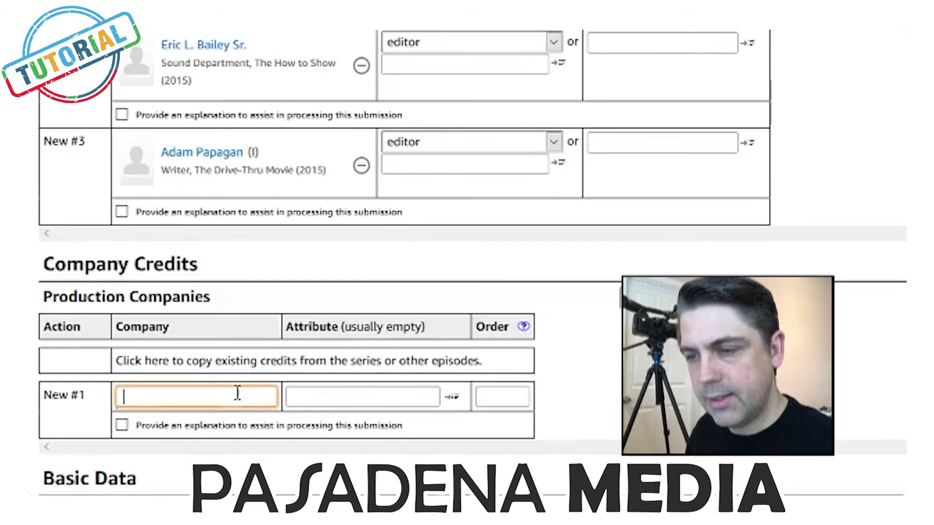
# Step: Fill in the new Production Companies credit with the existing company Pasadena Media
pyautogui.click(260, 394)
pyautogui.write('pasadena Medi')
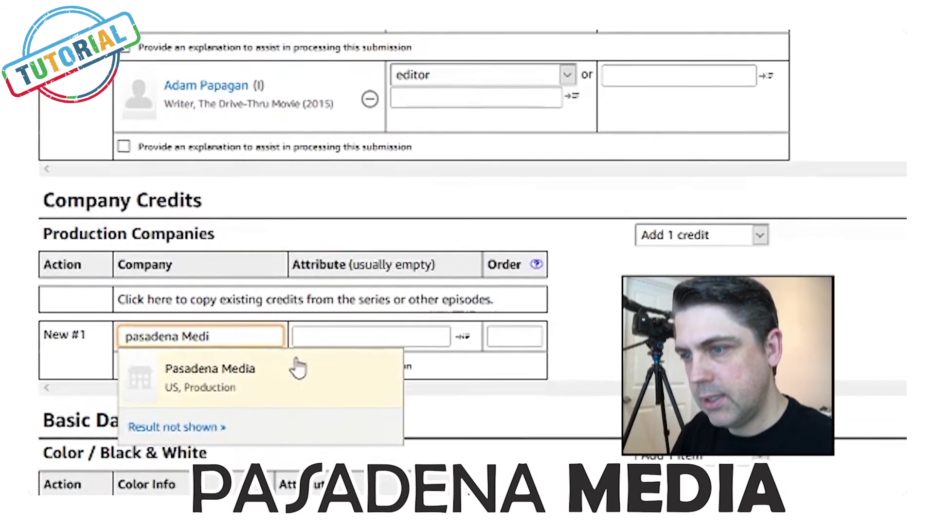
pyautogui.click(292, 433)
# Step: Set the episode's color info to Color and re-check the updates
pyautogui.scroll(-5, 307, 339)
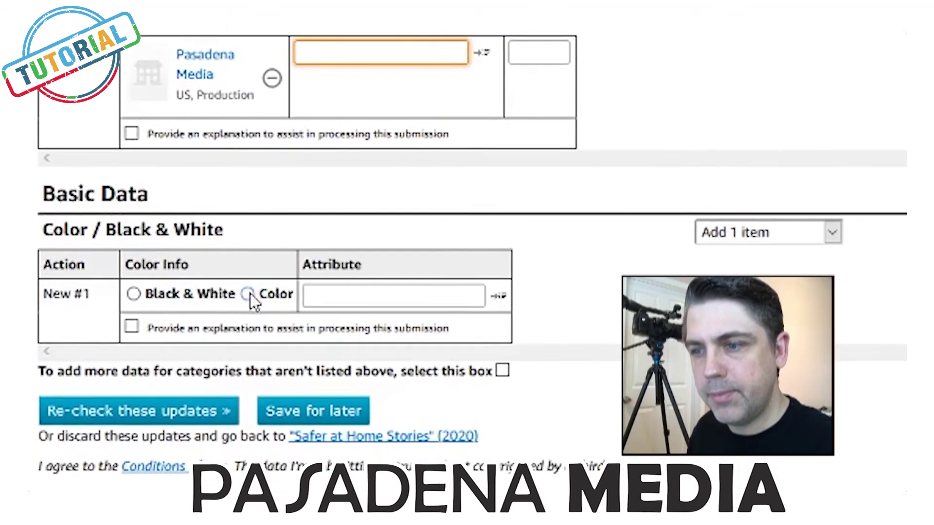
pyautogui.click(249, 293)
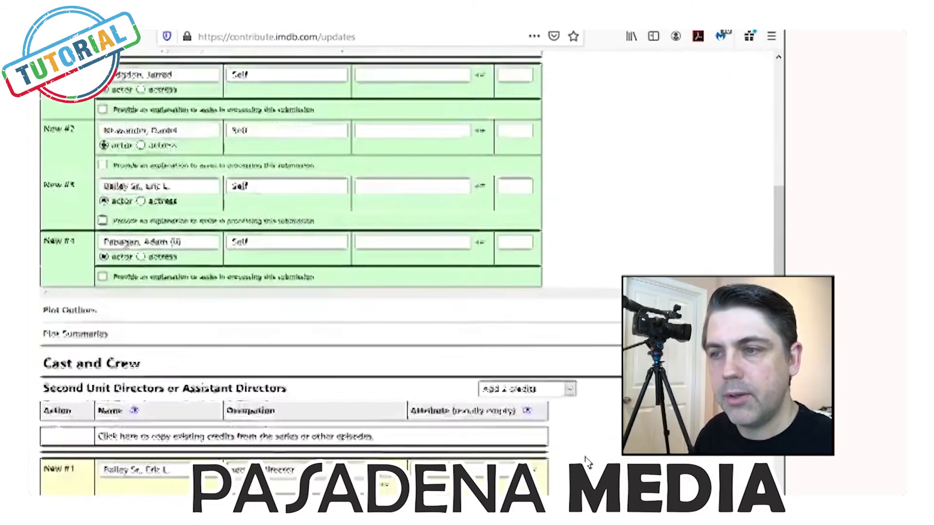
pyautogui.scroll(-6, 586, 461)
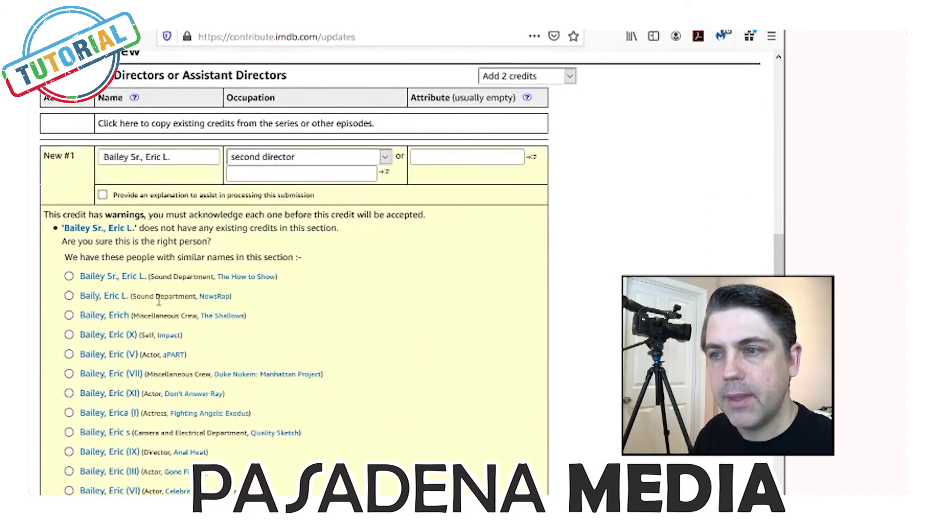
# Step: Match the second new Second Unit Directors credit to the existing person listed as writer of The Drive-Thru Movie
pyautogui.scroll(-13, 537, 412)
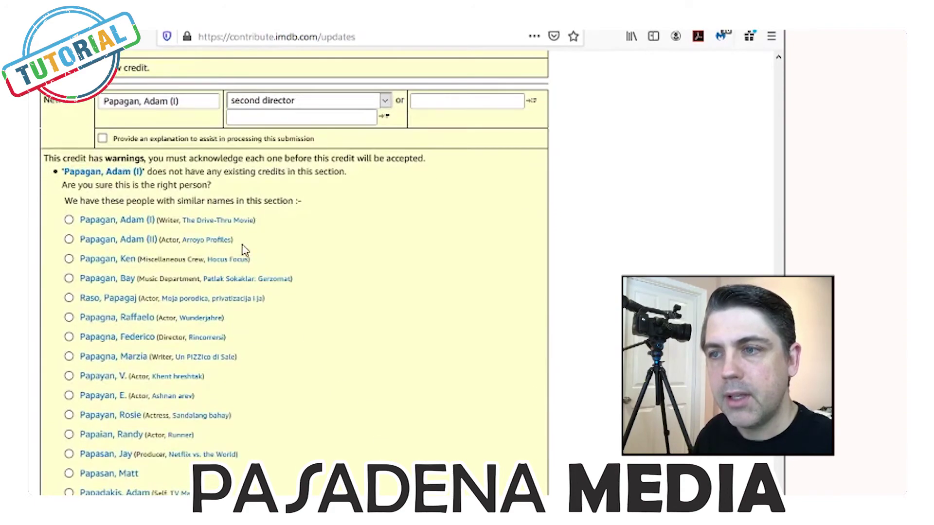
pyautogui.click(69, 220)
# Step: Fill in the four Camera and Electrical Department credits with the crew members' names, choosing their existing entries
pyautogui.scroll(-9, 603, 316)
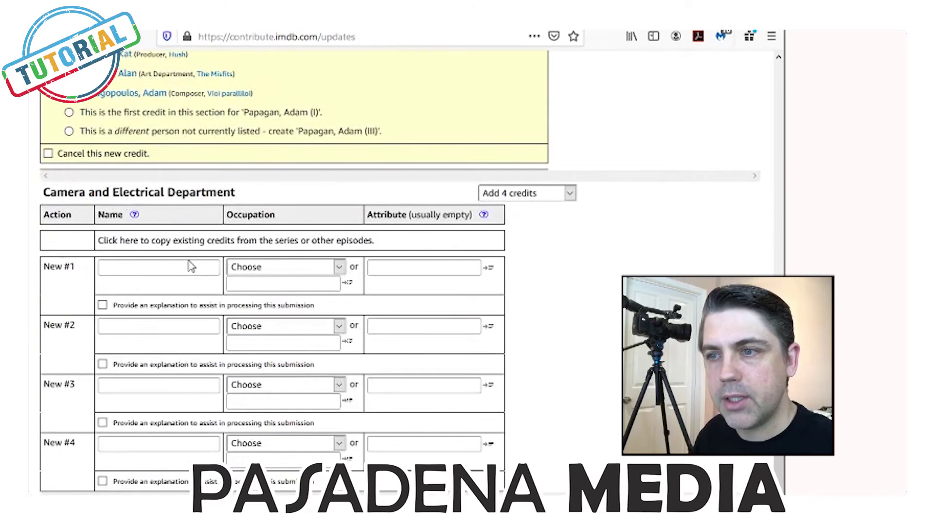
pyautogui.click(188, 264)
pyautogui.write('Jarred H')
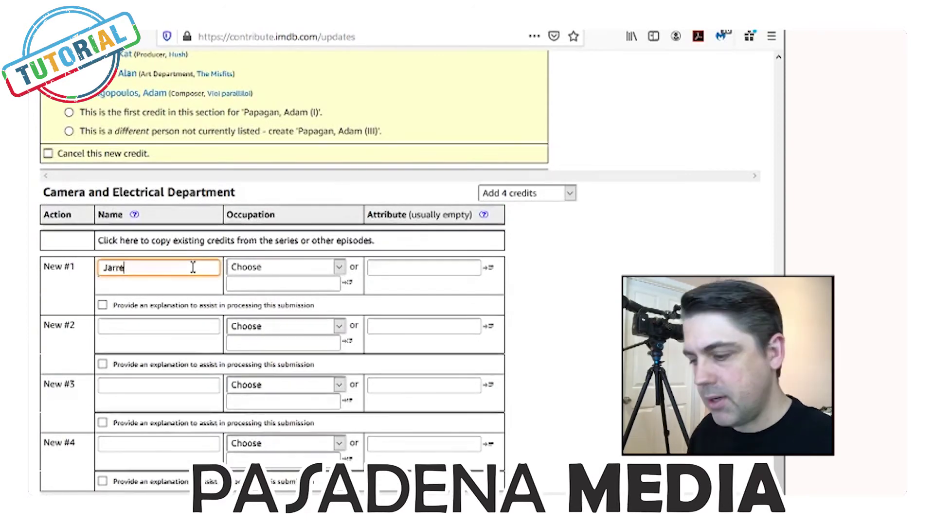
pyautogui.write('odgdon')
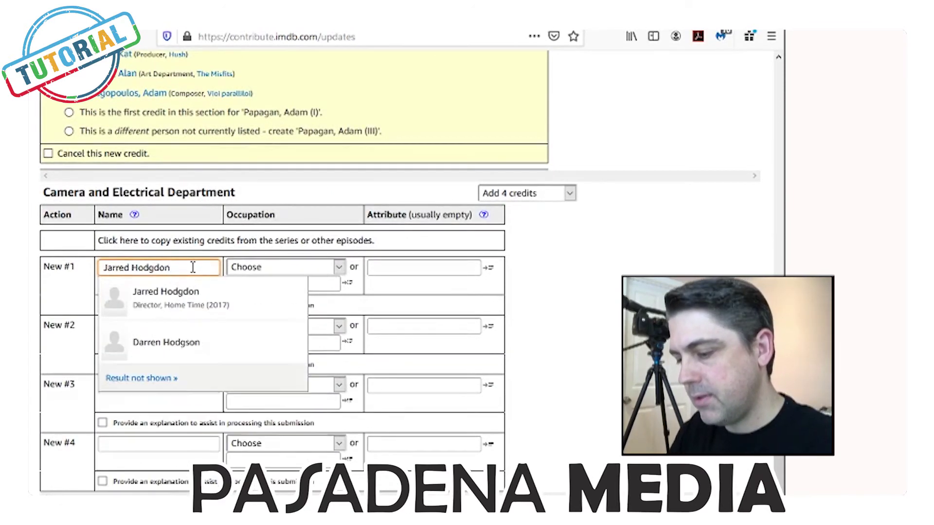
pyautogui.click(188, 296)
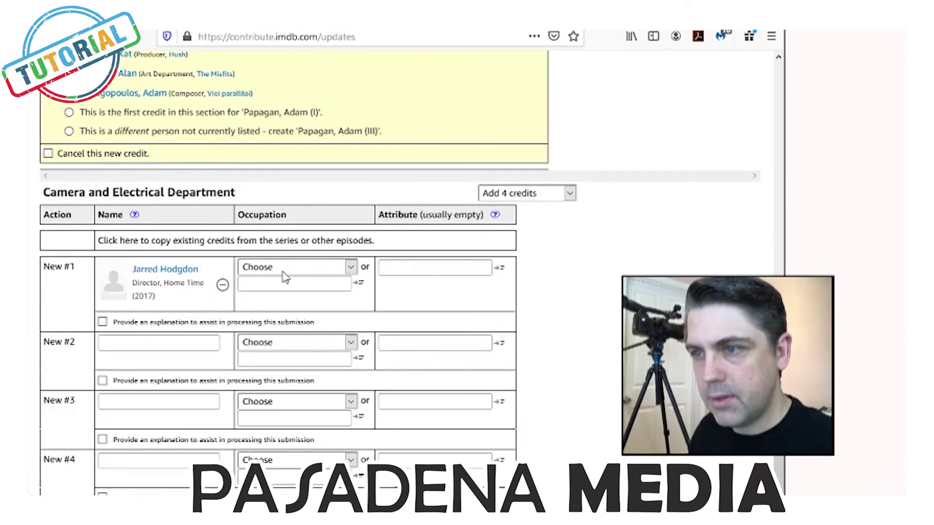
pyautogui.click(160, 342)
pyautogui.write('Daniel Niswan')
pyautogui.click(167, 359)
pyautogui.click(148, 417)
pyautogui.write('Eric L. Bailey')
pyautogui.click(164, 441)
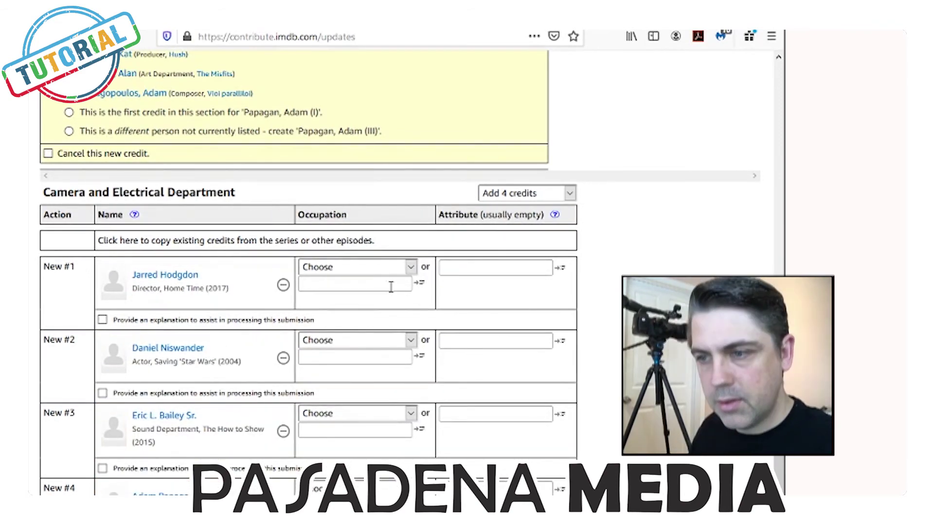
# Step: Set the occupation of the Camera and Electrical Department credits to camera operator
pyautogui.click(389, 267)
pyautogui.click(341, 301)
pyautogui.click(391, 340)
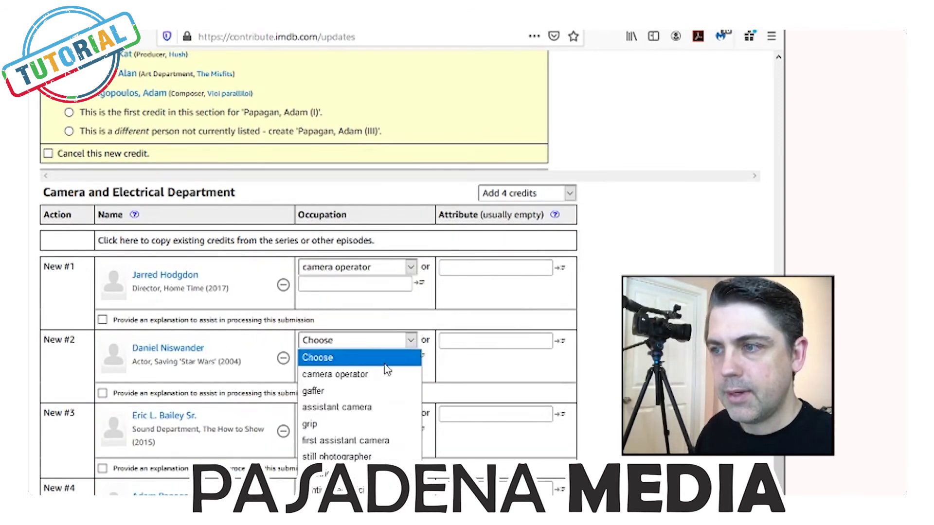
pyautogui.click(368, 378)
pyautogui.click(407, 413)
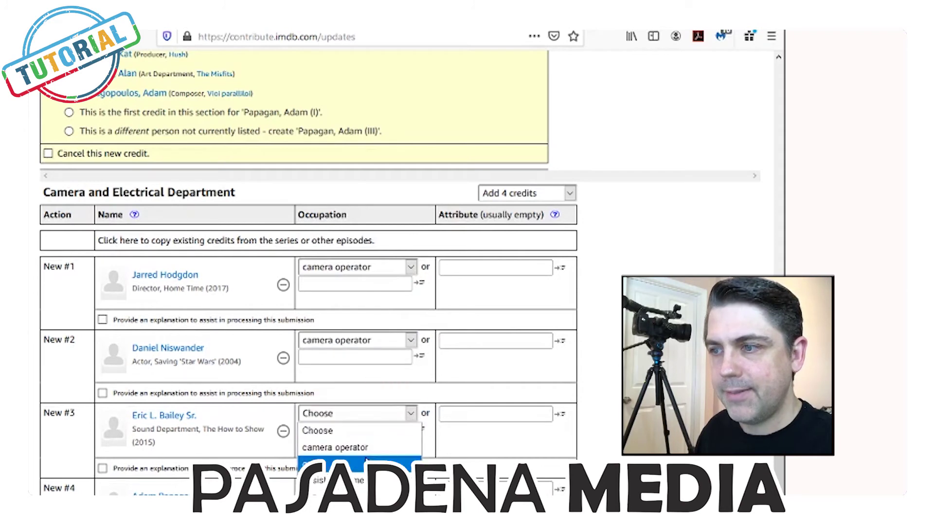
pyautogui.click(362, 447)
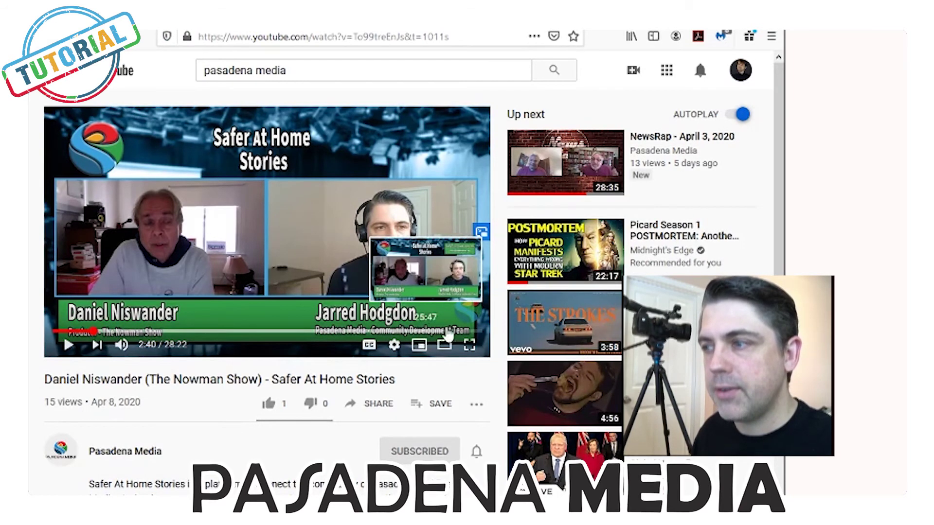
# Step: Switch to YouTube, look through the end of the episode video for credits, and return to the IMDb form
pyautogui.click(454, 332)
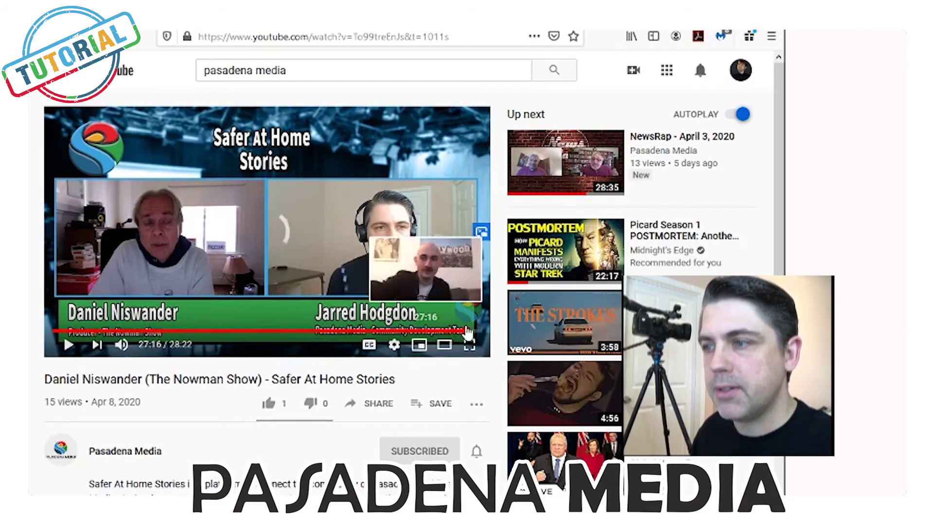
pyautogui.click(459, 332)
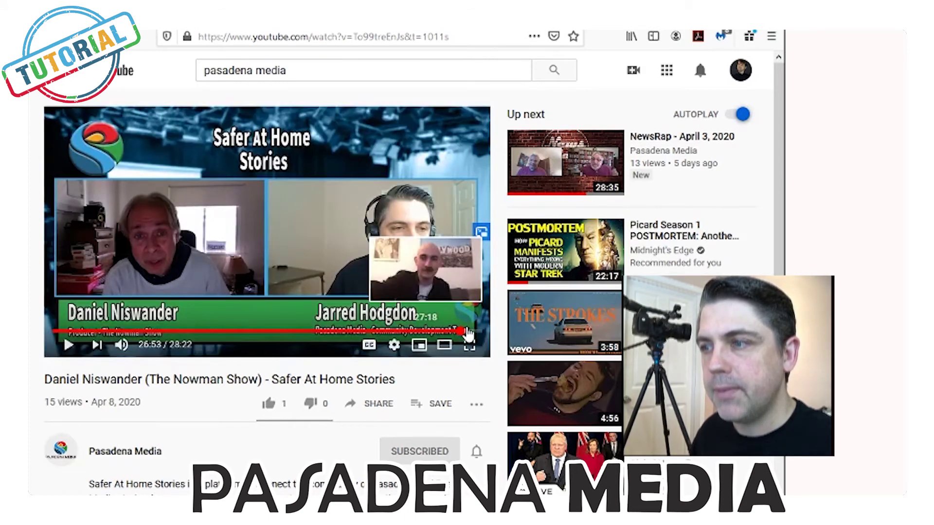
pyautogui.click(467, 332)
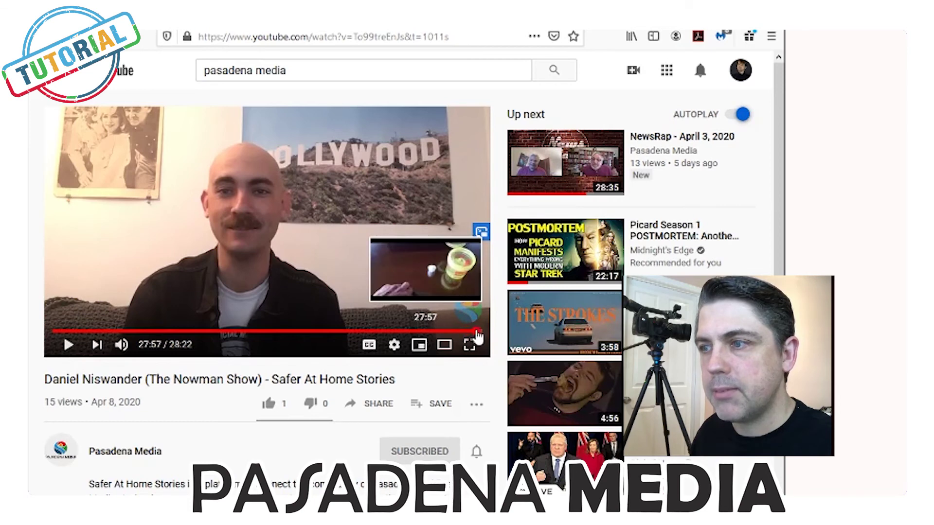
pyautogui.click(478, 333)
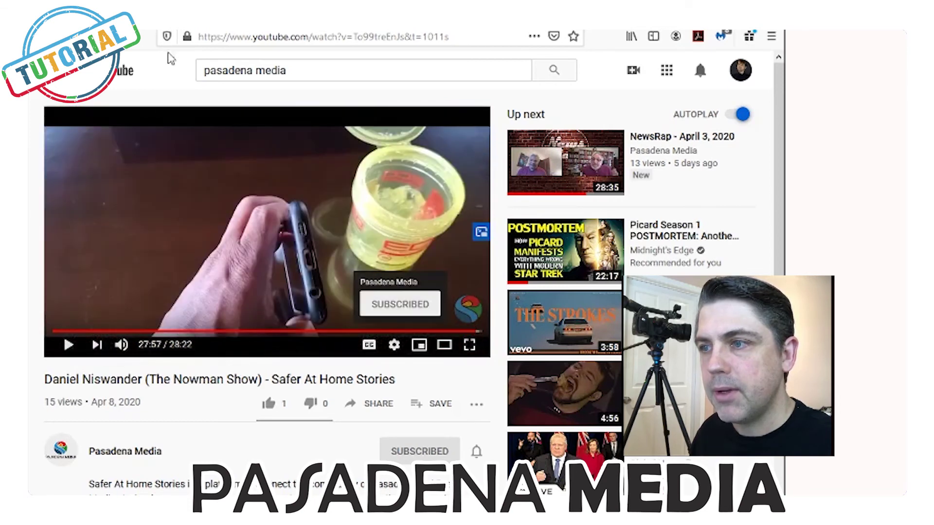
pyautogui.click(136, 19)
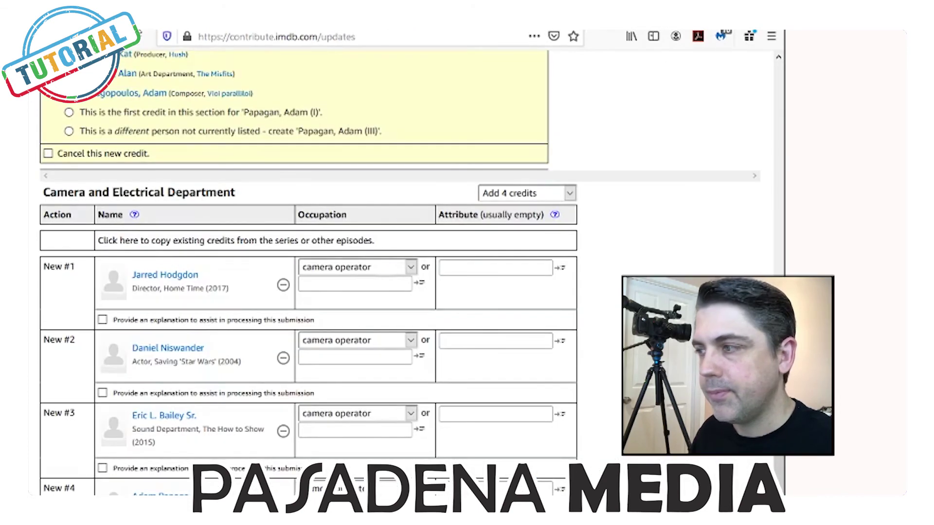
# Step: Review the four Camera and Electrical Department credits and re-check the updates
pyautogui.scroll(-1, 485, 328)
pyautogui.scroll(-2, 482, 319)
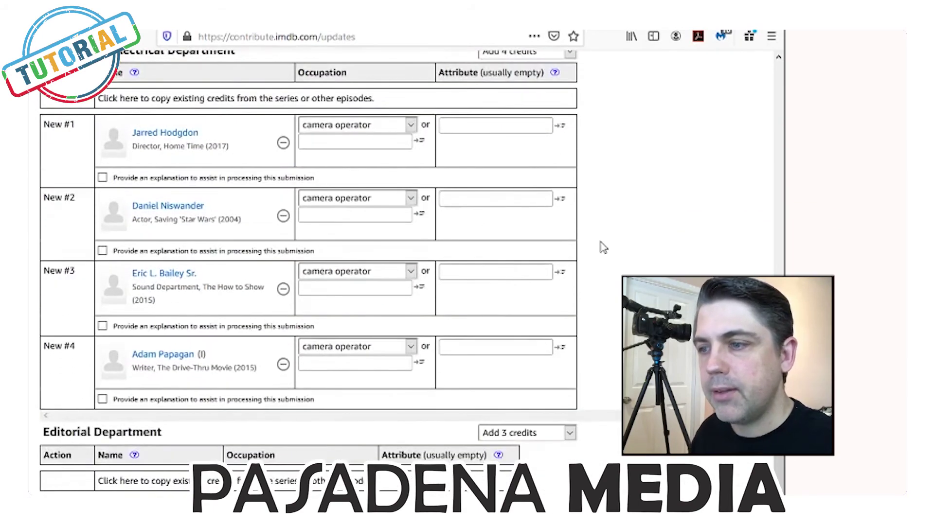
pyautogui.scroll(3, 602, 246)
pyautogui.scroll(-1, 607, 247)
pyautogui.scroll(1, 610, 246)
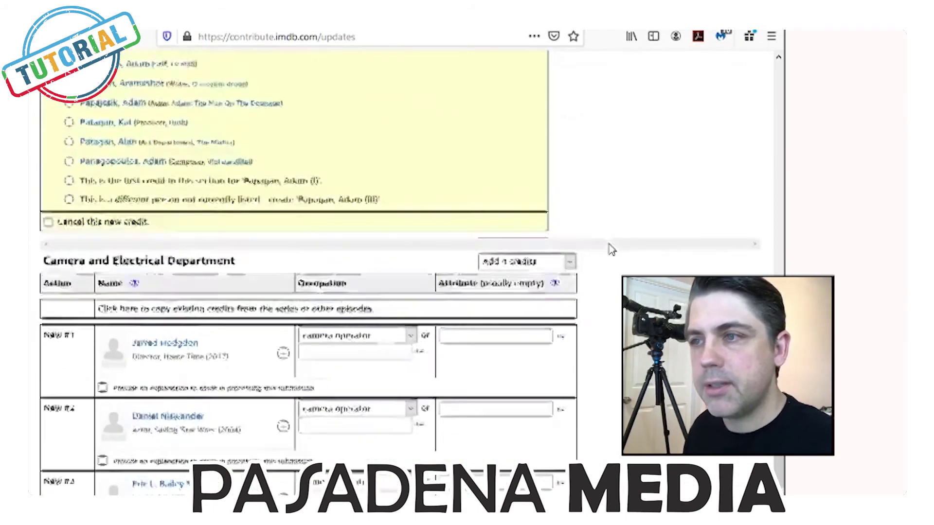
pyautogui.scroll(-8, 613, 247)
pyautogui.scroll(-4, 617, 249)
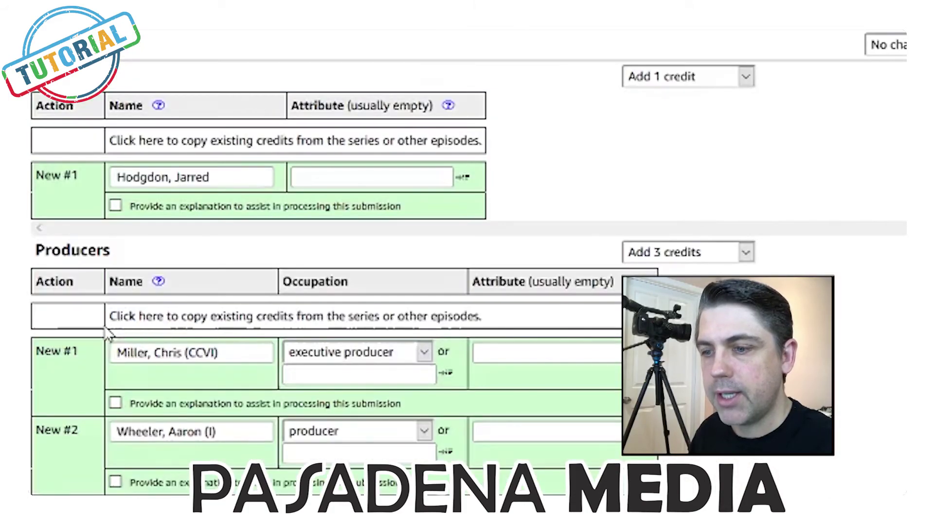
# Step: Acknowledge the Camera and Editorial Department warnings as each person's first credit in that section, and re-check the updates
pyautogui.scroll(1, 483, 254)
pyautogui.scroll(-10, 483, 254)
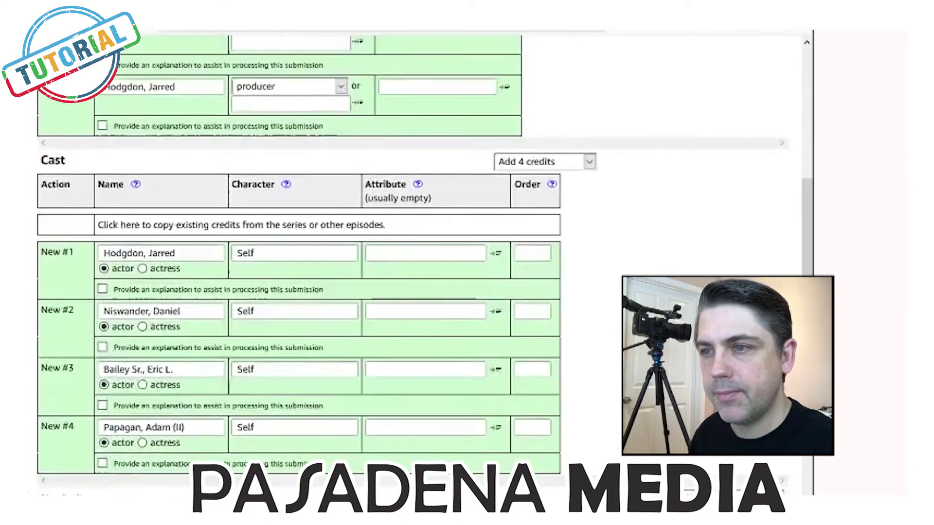
pyautogui.scroll(-3, 412, 263)
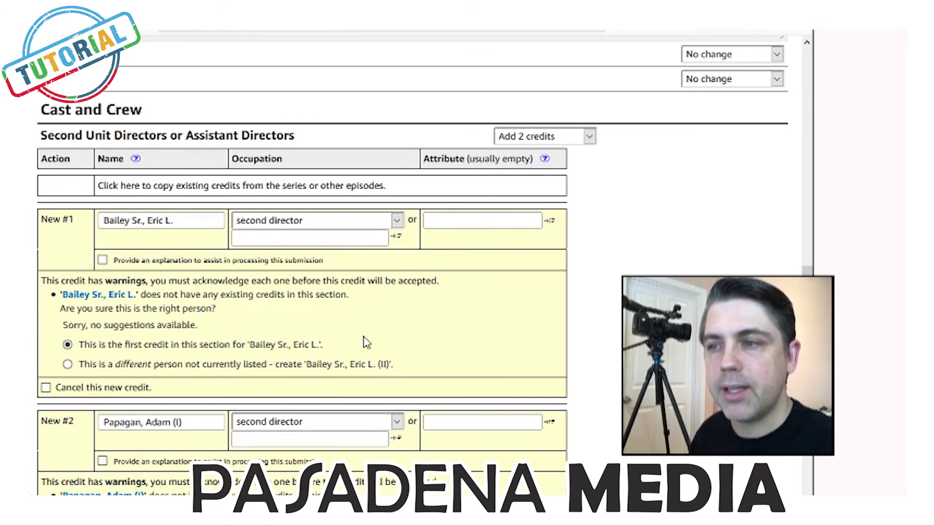
pyautogui.scroll(-3, 365, 343)
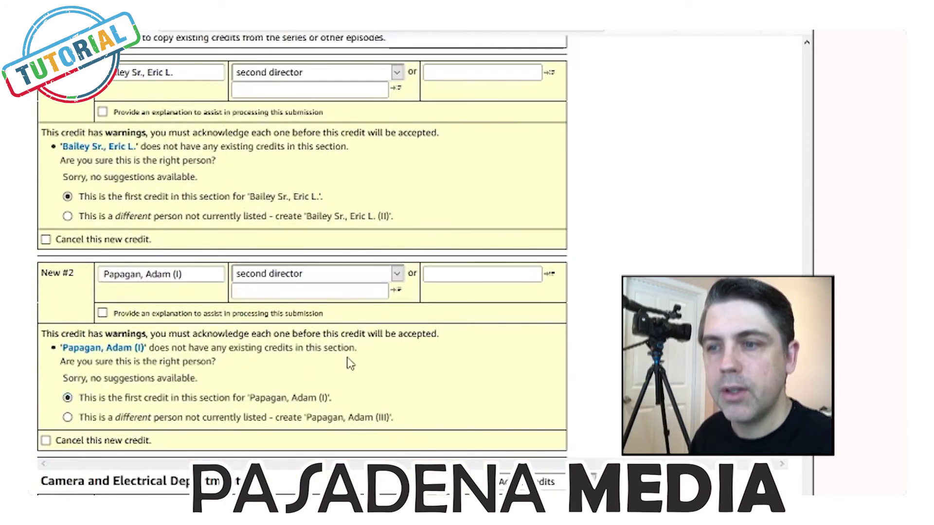
pyautogui.scroll(-9, 350, 363)
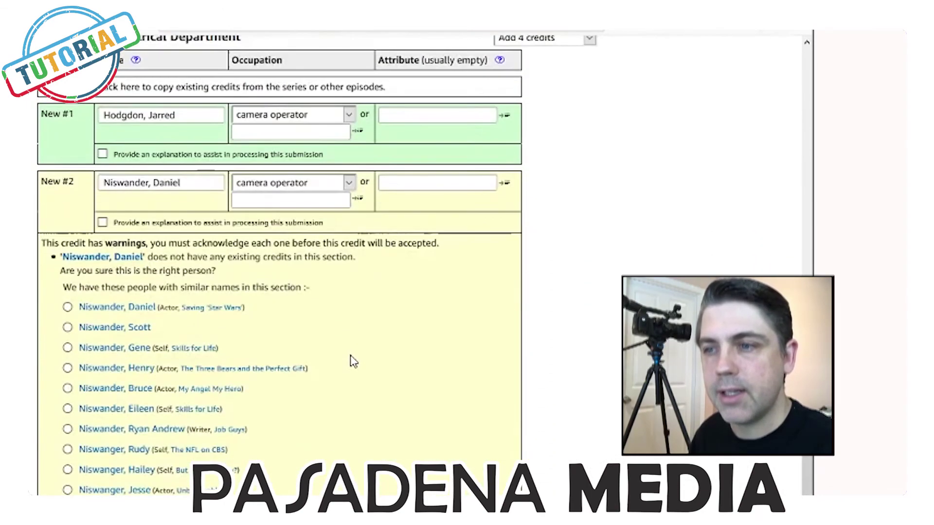
pyautogui.scroll(-12, 365, 381)
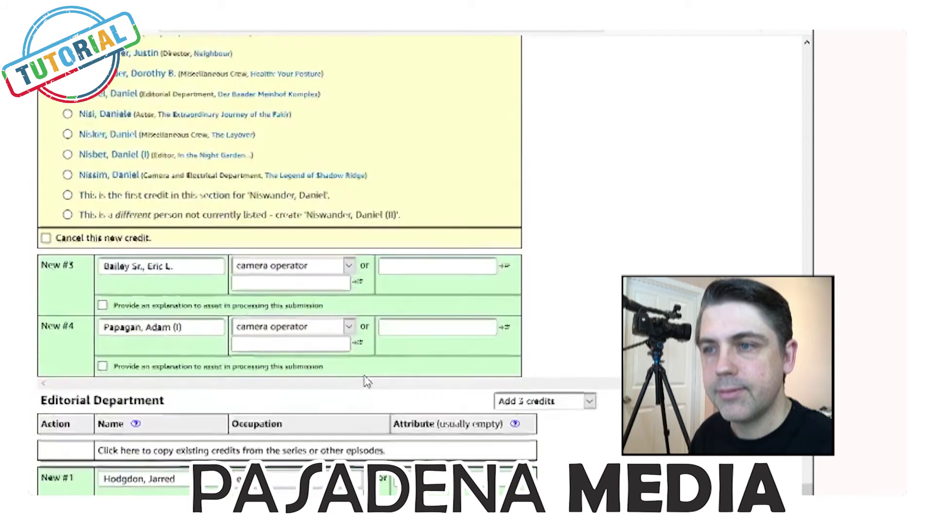
pyautogui.click(67, 375)
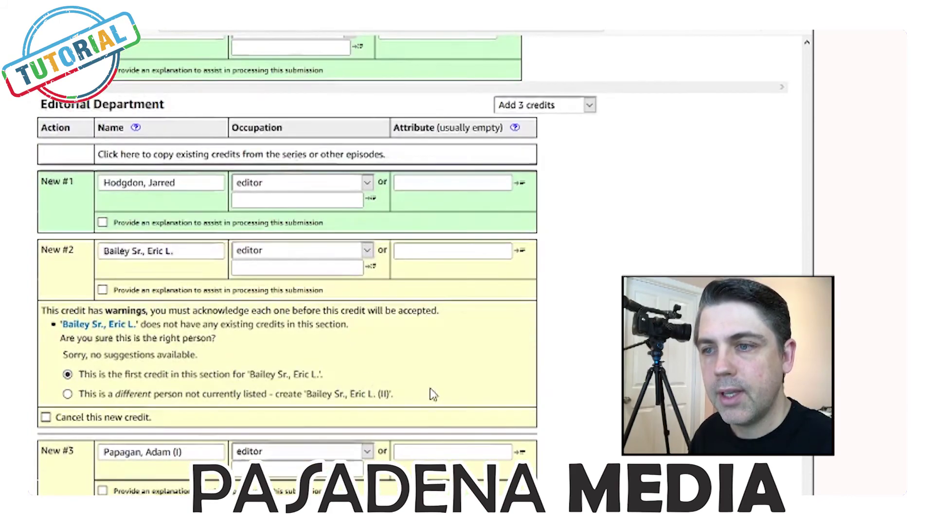
pyautogui.scroll(-5, 265, 343)
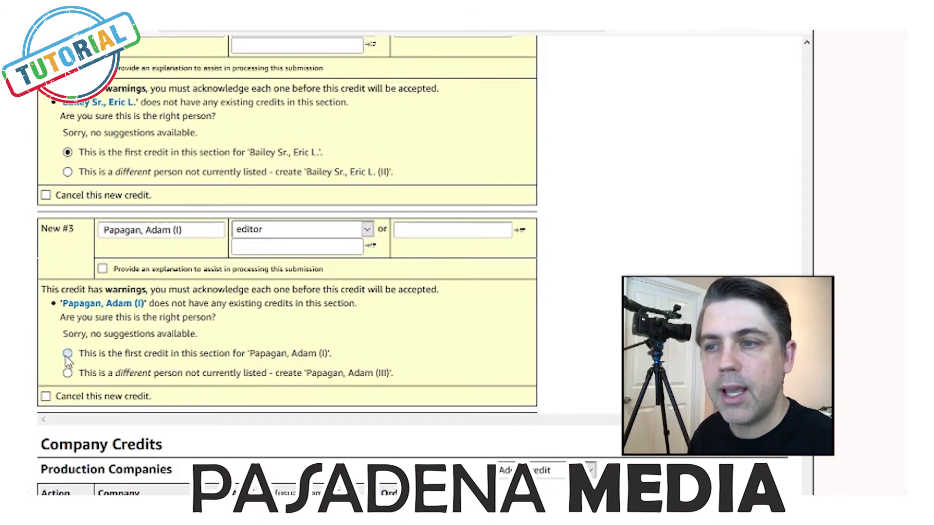
pyautogui.scroll(-3, 367, 345)
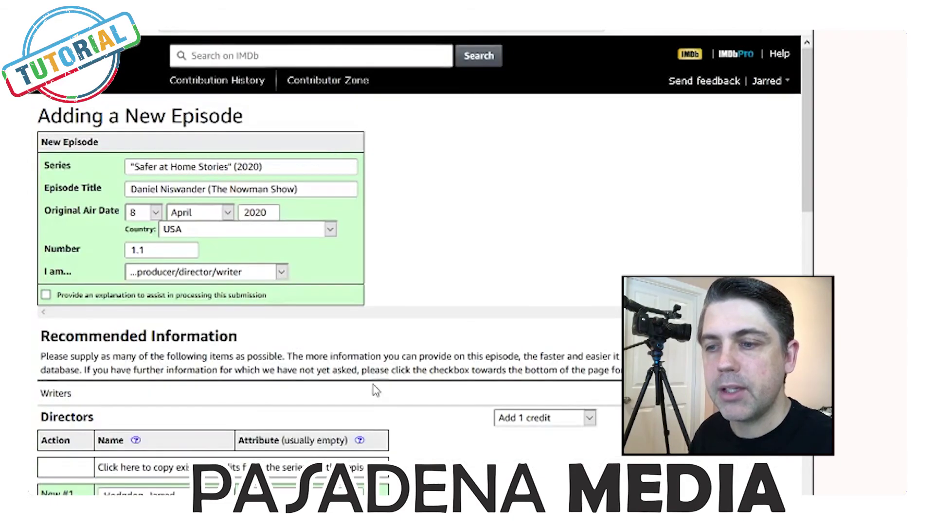
# Step: Go through the remaining first-credit warnings with their acknowledgements kept, and re-check the updates once more
pyautogui.scroll(-15, 367, 381)
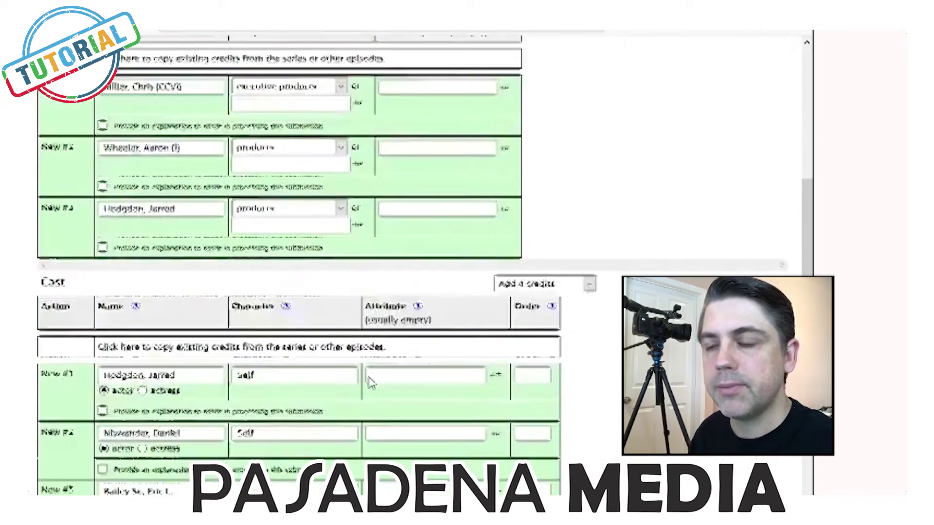
pyautogui.scroll(-10, 370, 383)
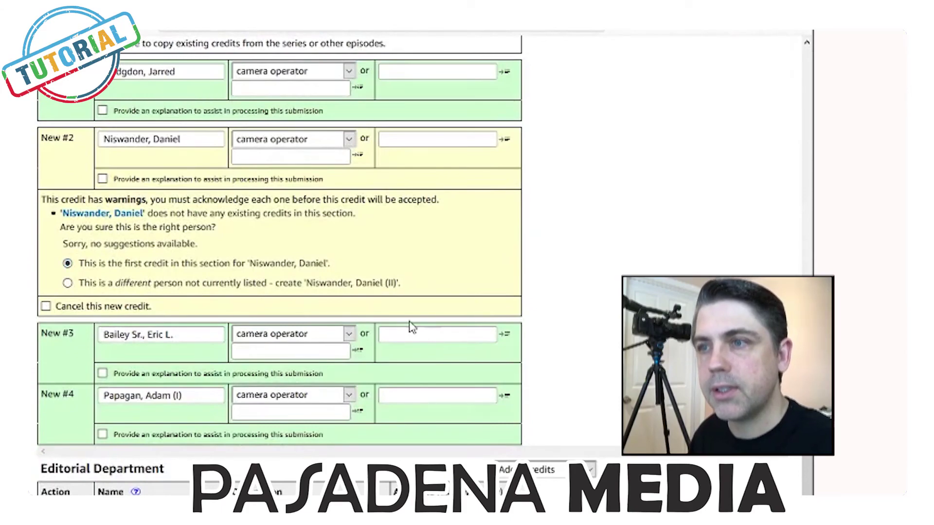
pyautogui.scroll(-15, 421, 321)
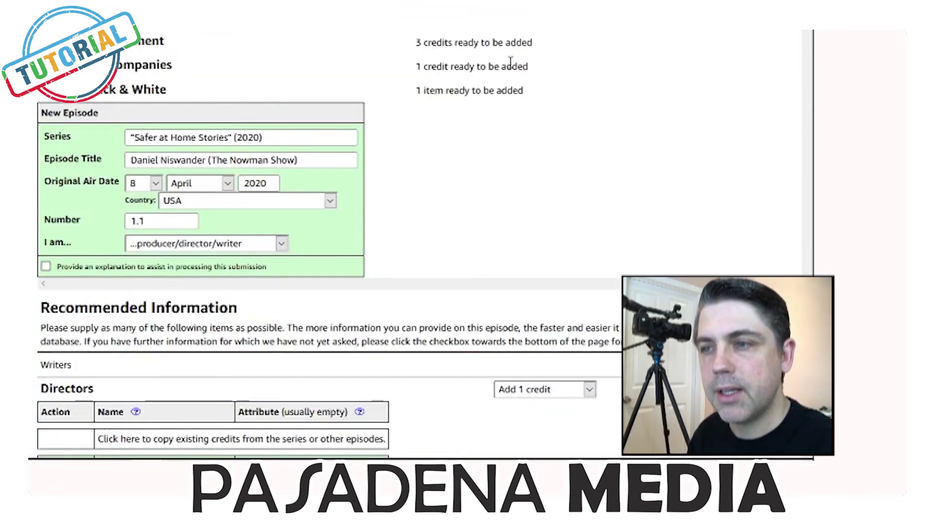
# Step: Review the completed entries, submit the new episode's updates, and open the contribution tracking
pyautogui.scroll(-20, 510, 68)
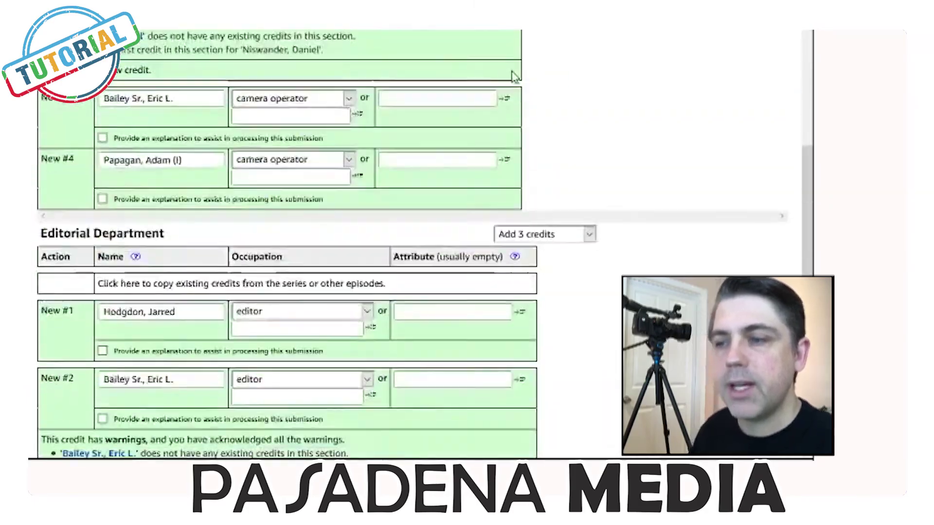
pyautogui.scroll(-10, 515, 75)
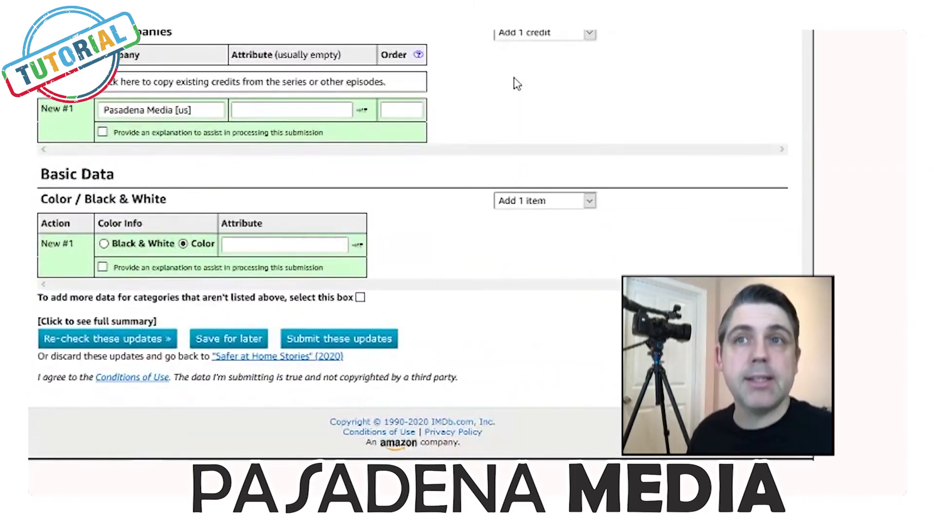
pyautogui.scroll(15, 517, 83)
pyautogui.scroll(10, 520, 66)
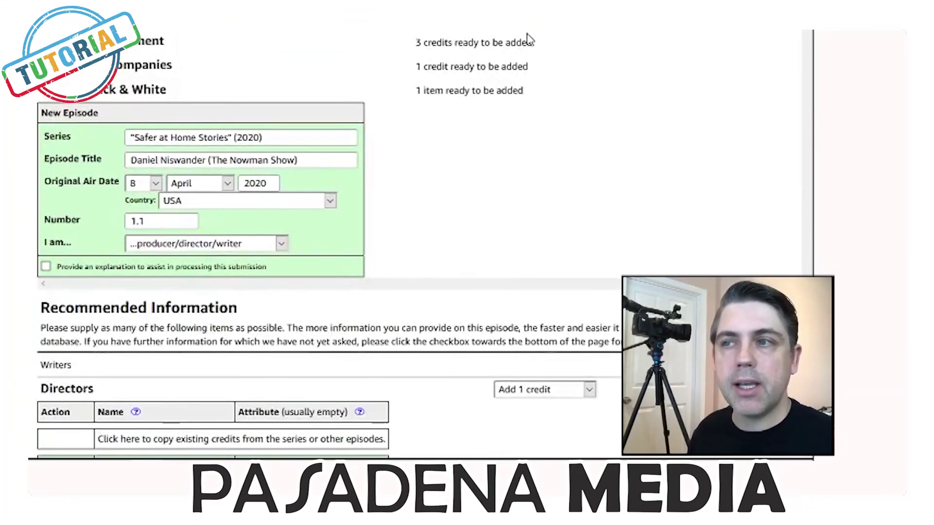
pyautogui.scroll(7, 528, 39)
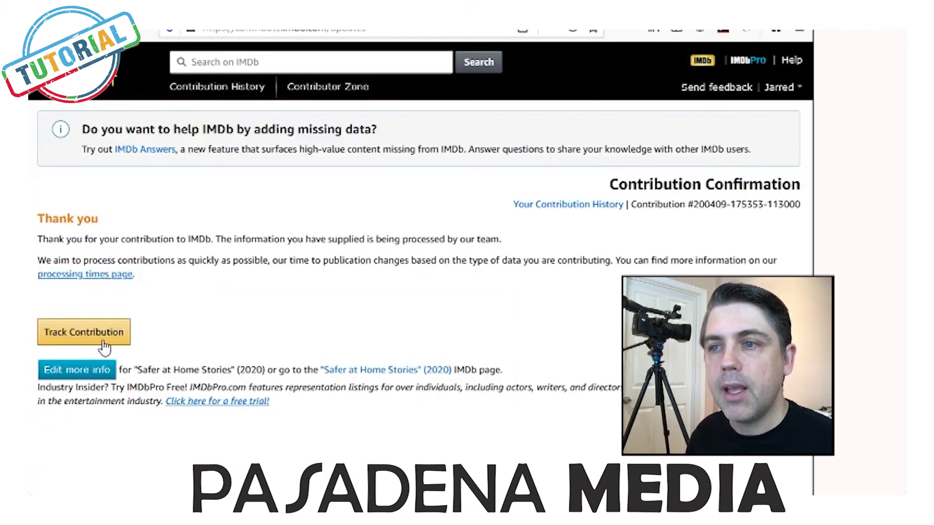
pyautogui.click(104, 346)
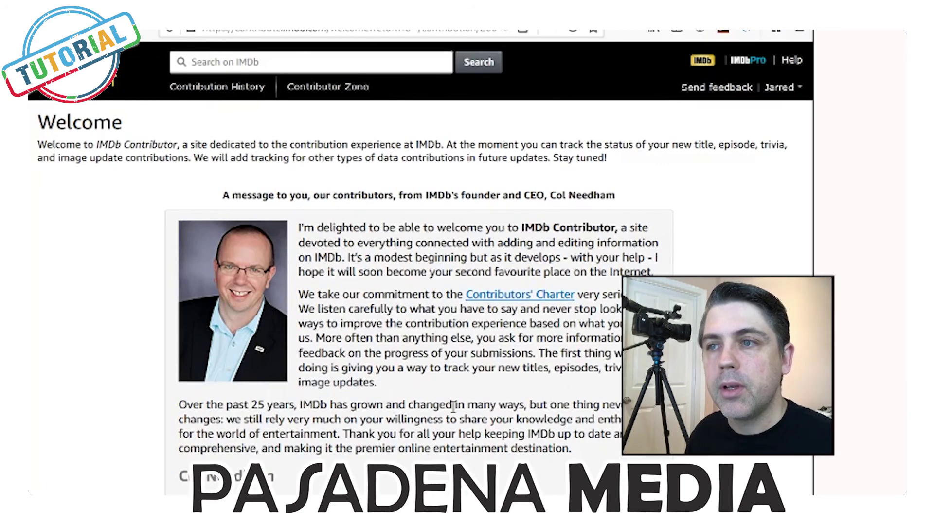
# Step: Search IMDb for "safer at home stories" and open the series' title page
pyautogui.click(265, 66)
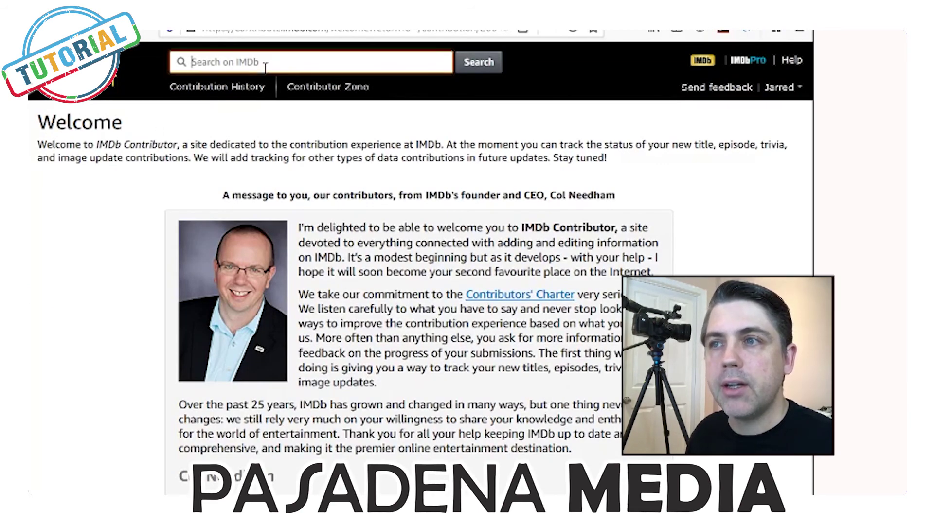
pyautogui.write('safer at ho')
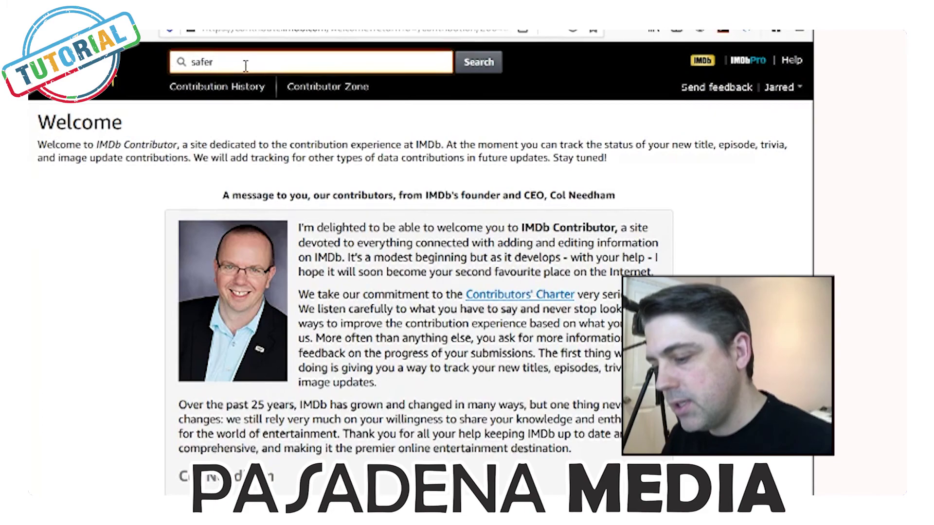
pyautogui.write('me')
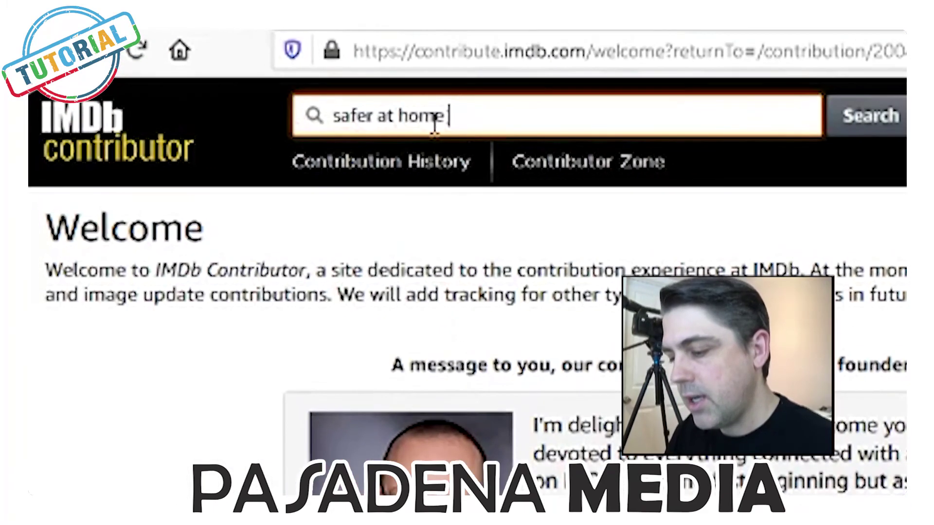
pyautogui.write(' st')
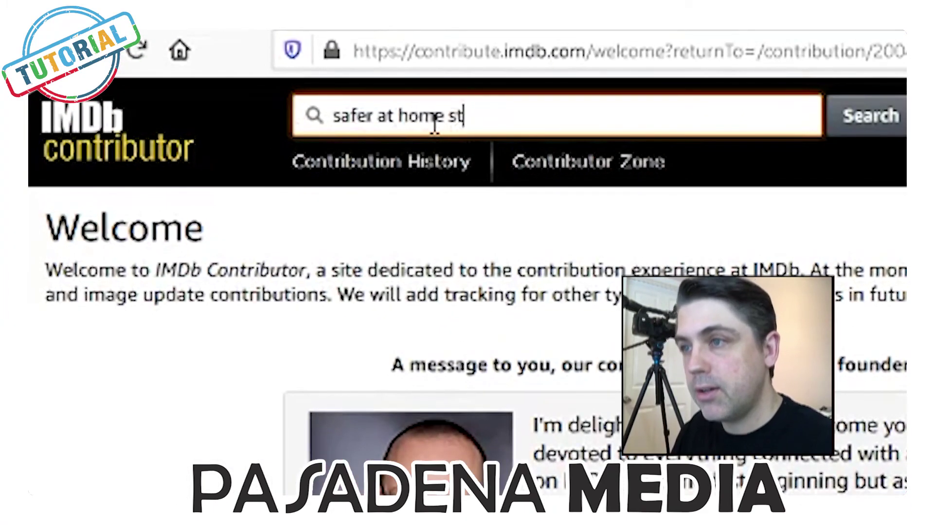
pyautogui.write('ories')
pyautogui.press('Return')
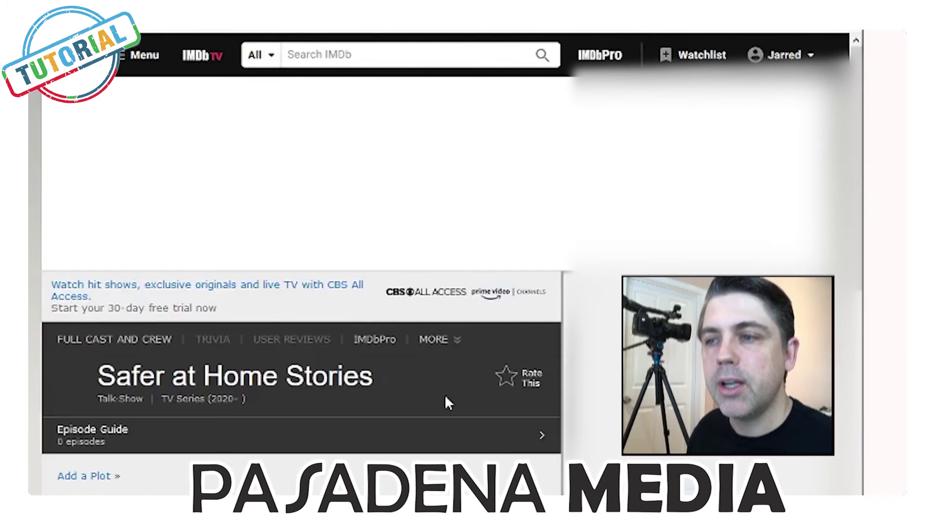
# Step: Look over the series page's episode guide, photos, cast, storyline, details and company credits
pyautogui.scroll(-3, 444, 399)
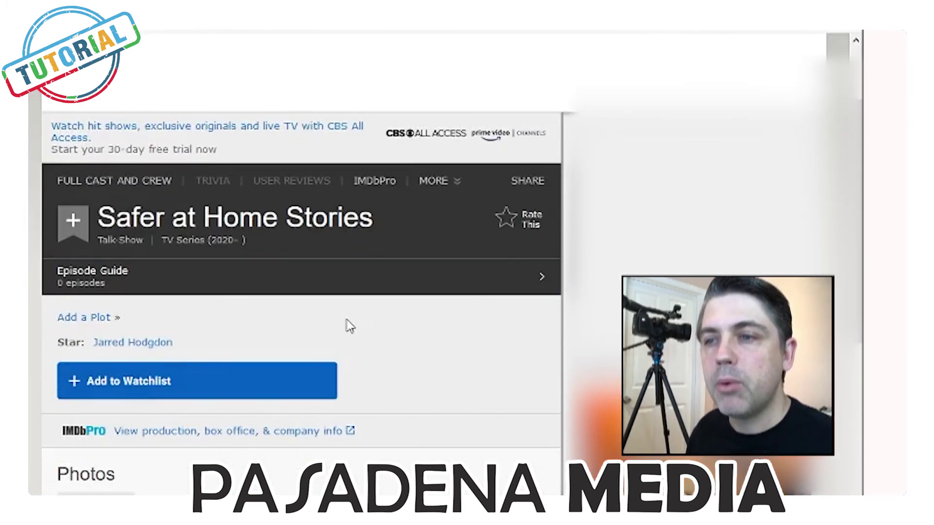
pyautogui.scroll(-6, 402, 437)
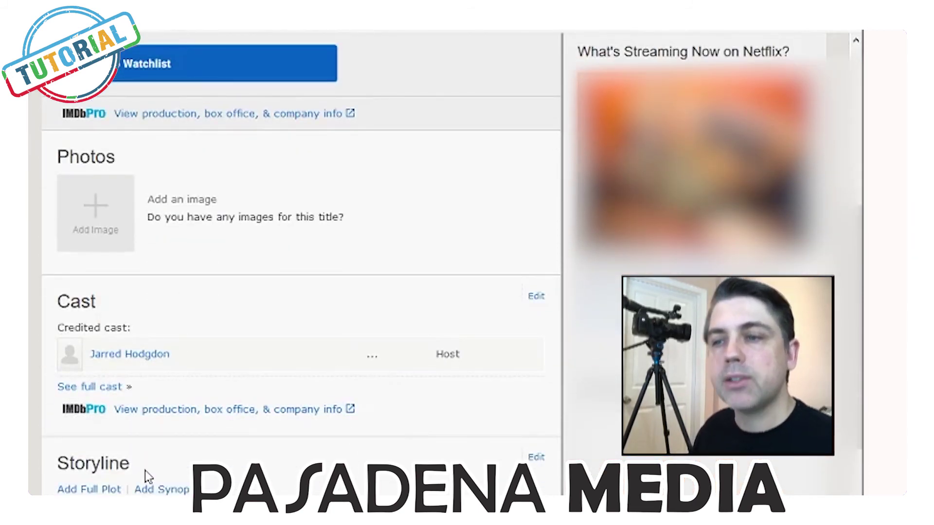
pyautogui.scroll(-6, 145, 471)
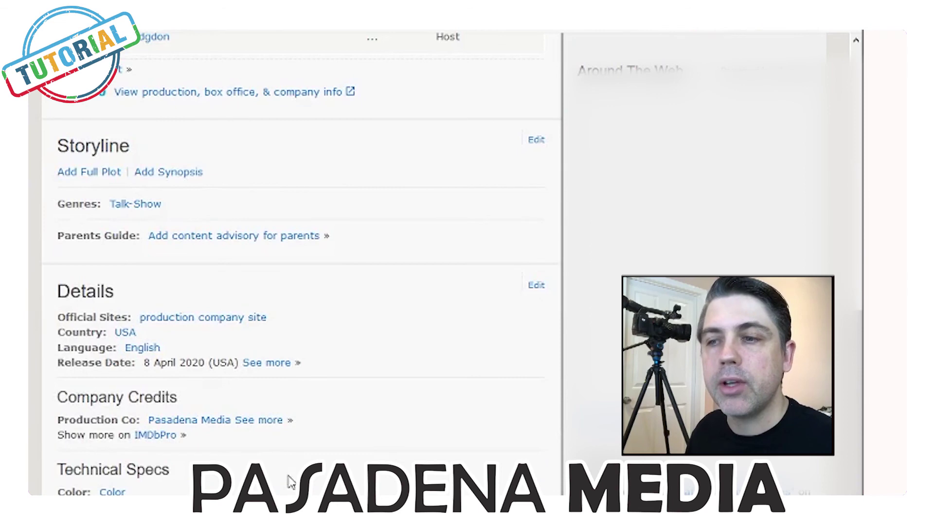
pyautogui.scroll(6, 291, 482)
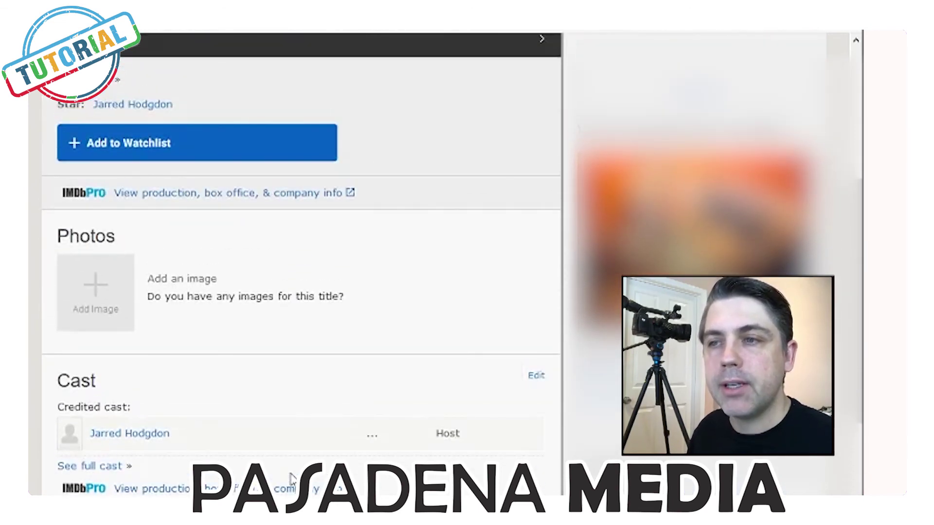
pyautogui.scroll(7, 290, 479)
pyautogui.scroll(-2, 295, 476)
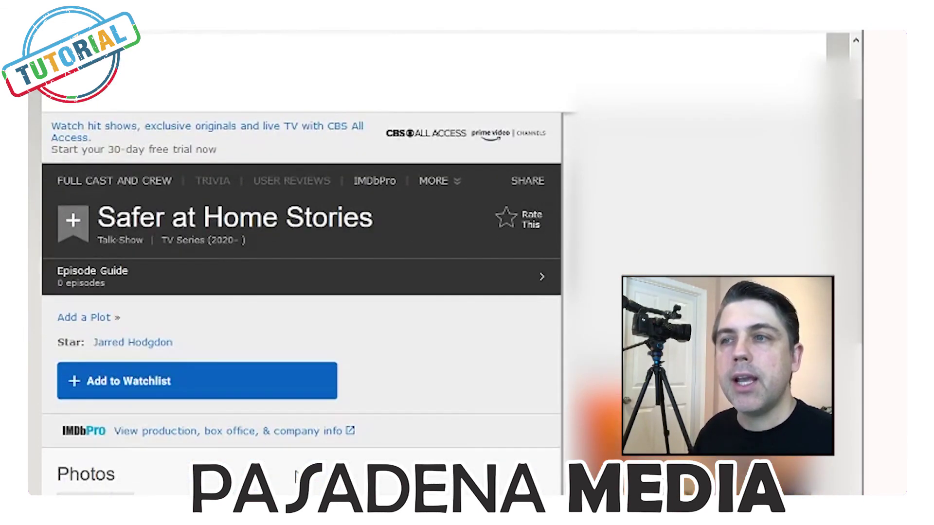